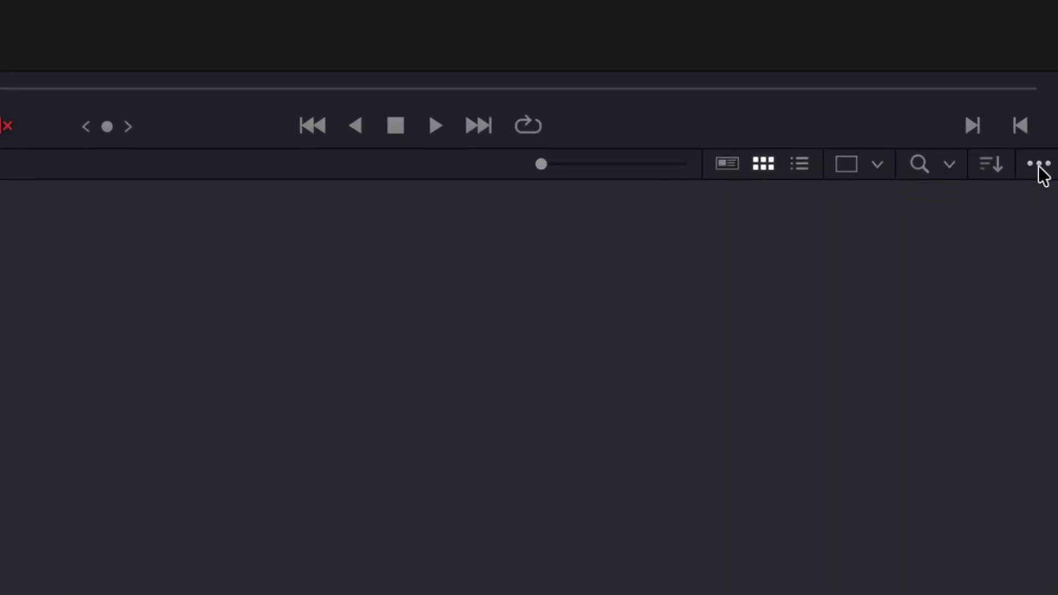
Turn the display of Power Bins off and back on in the media pool
click(1039, 165)
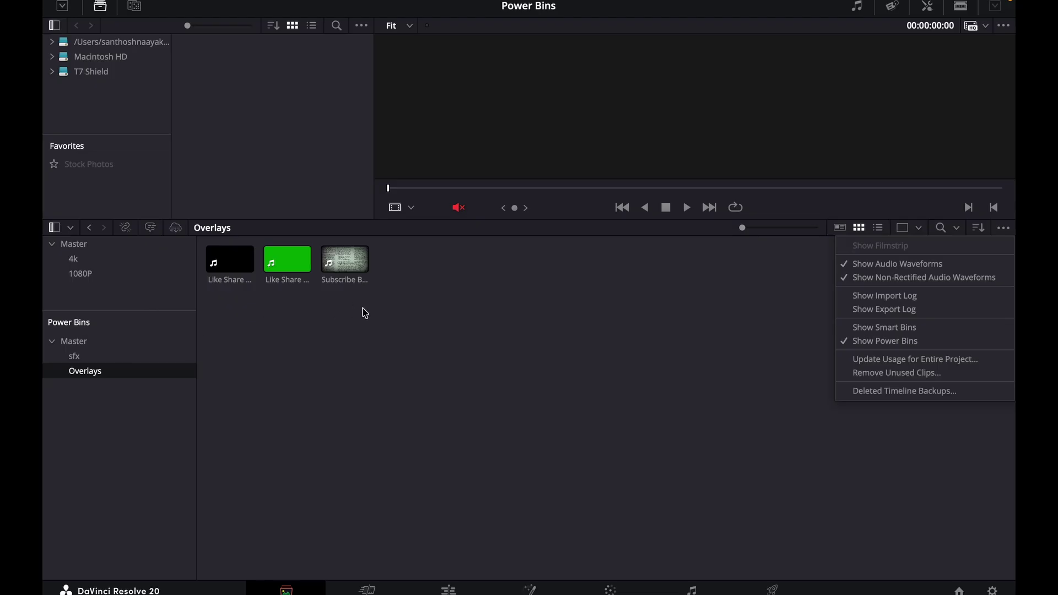
click(900, 342)
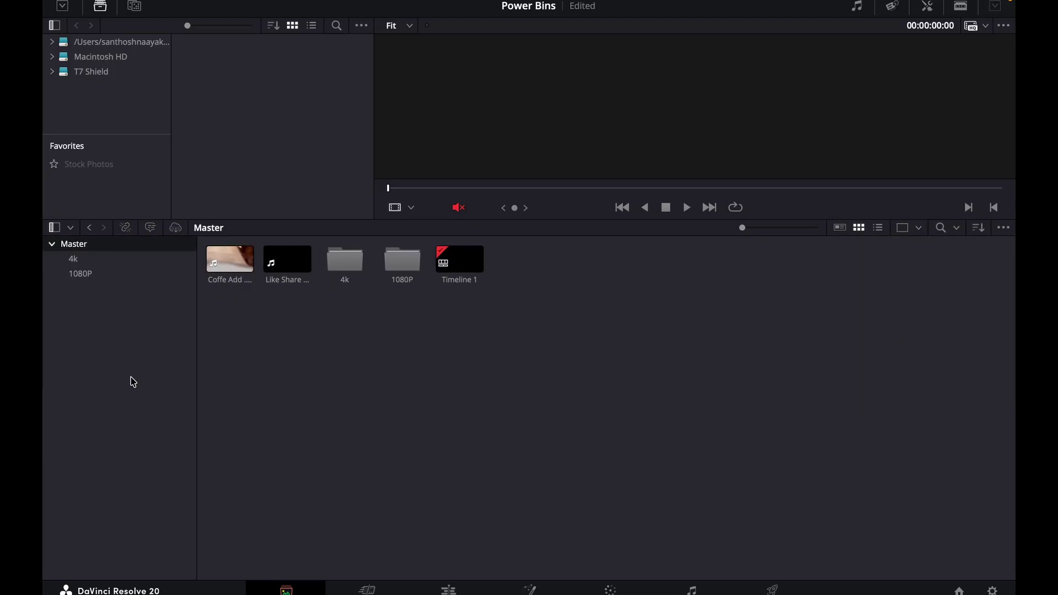
click(1003, 229)
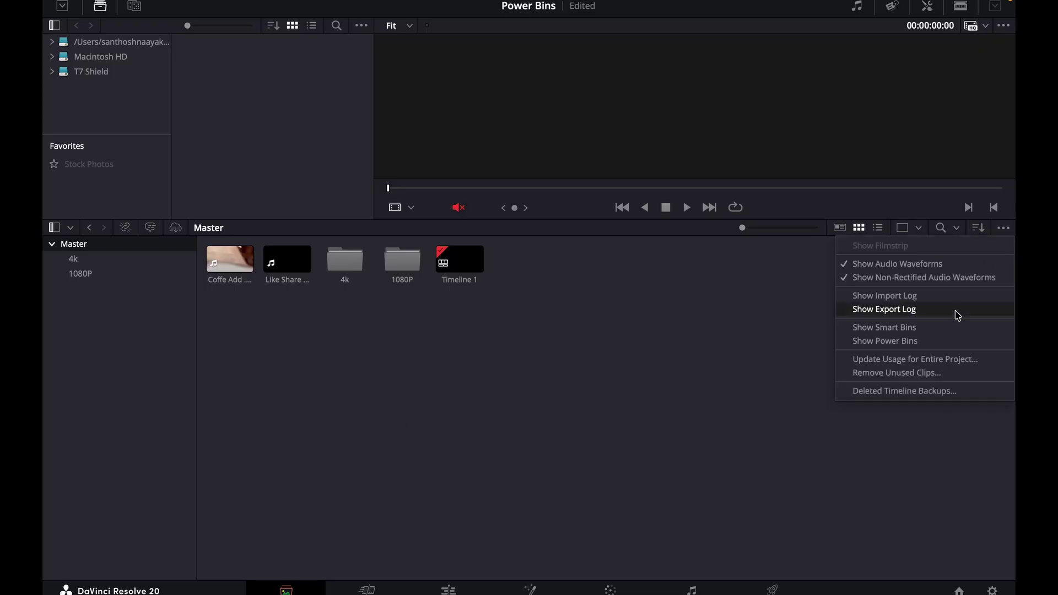
click(953, 342)
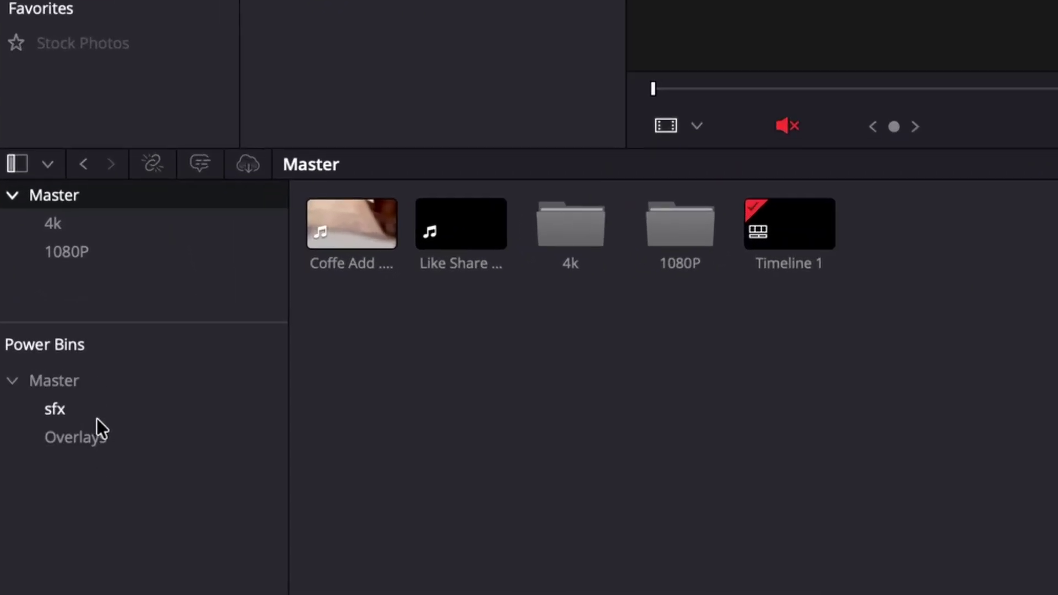
Remove both the sfx and Overlays bins from the Power Bins
drag(88, 490, 78, 434)
right_click(69, 426)
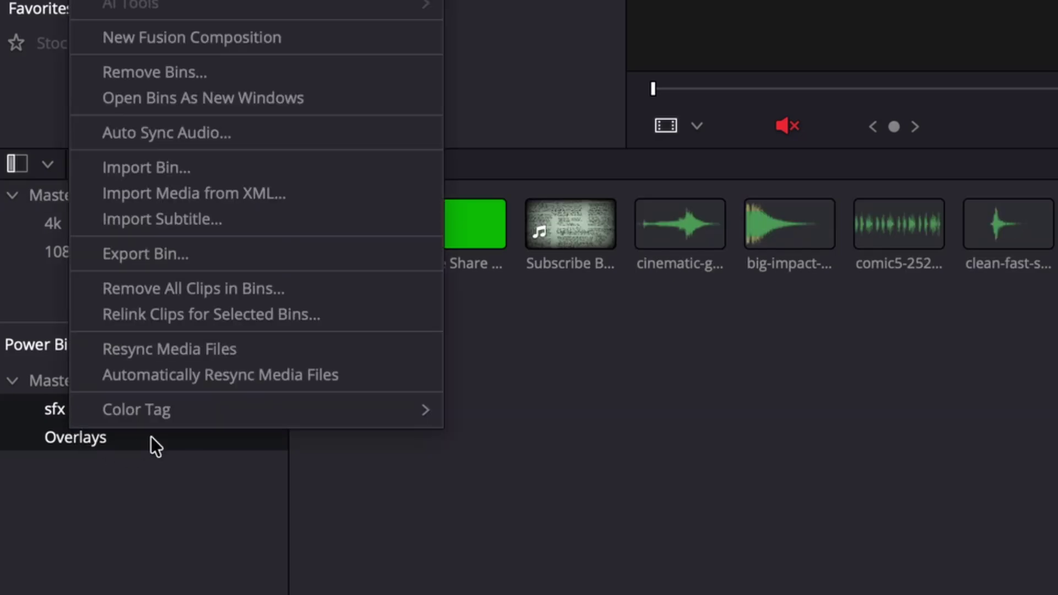
click(199, 73)
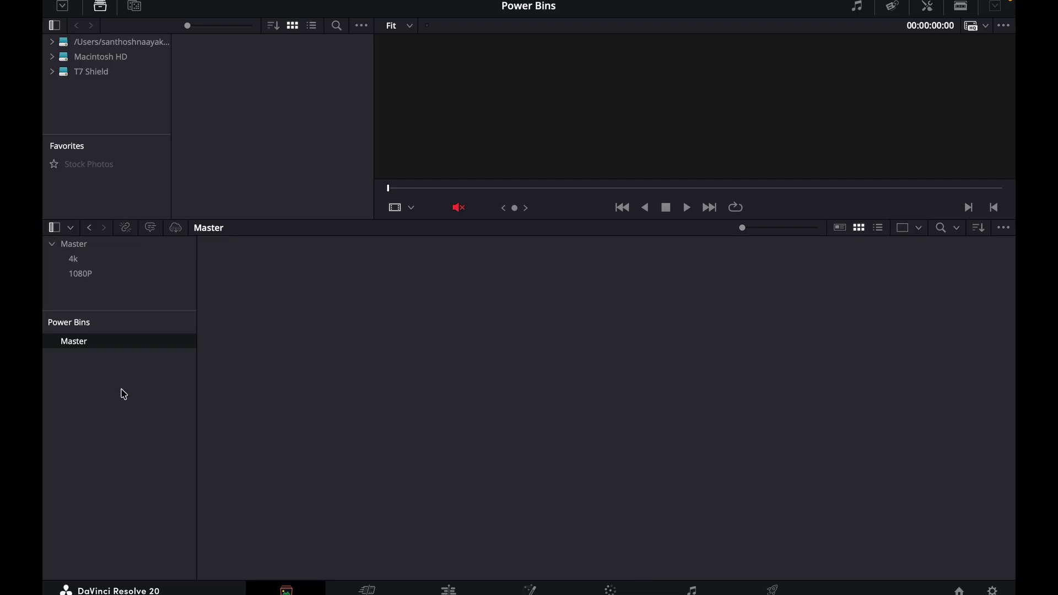
Create a new bin named sfx in the Power Bins
right_click(88, 392)
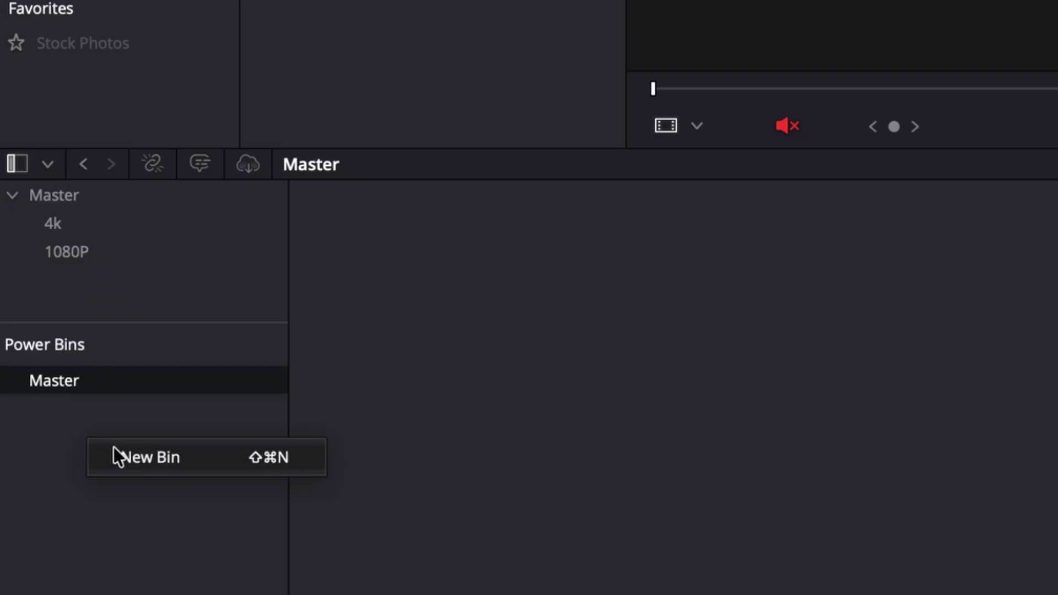
click(125, 459)
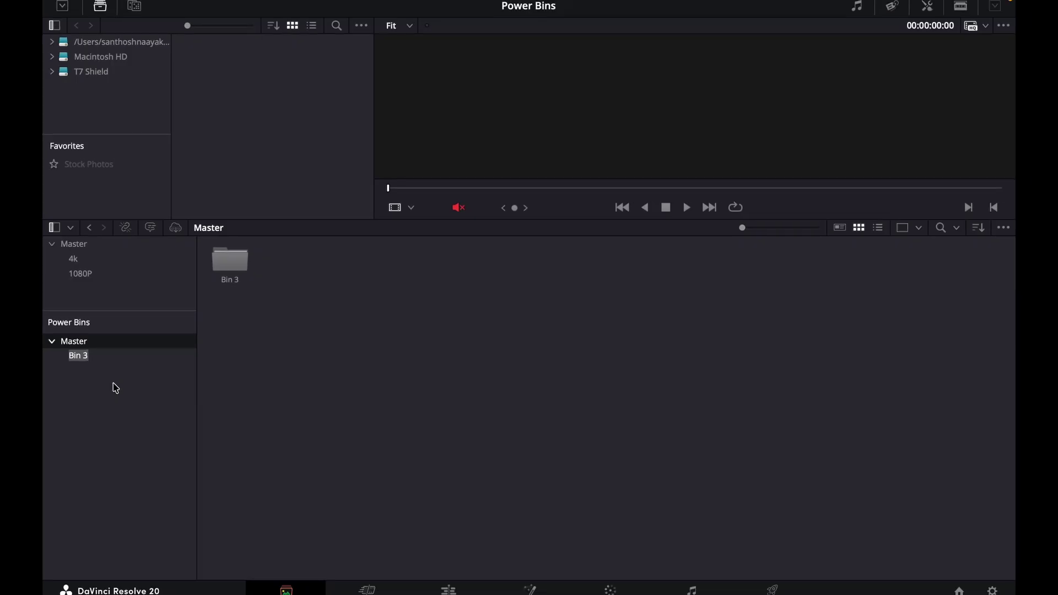
text(s)
key(Return)
Import five sound files, from the fast-forward file through the hum-noise file, from the Swoosh SFX folder into the sfx power bin
click(85, 358)
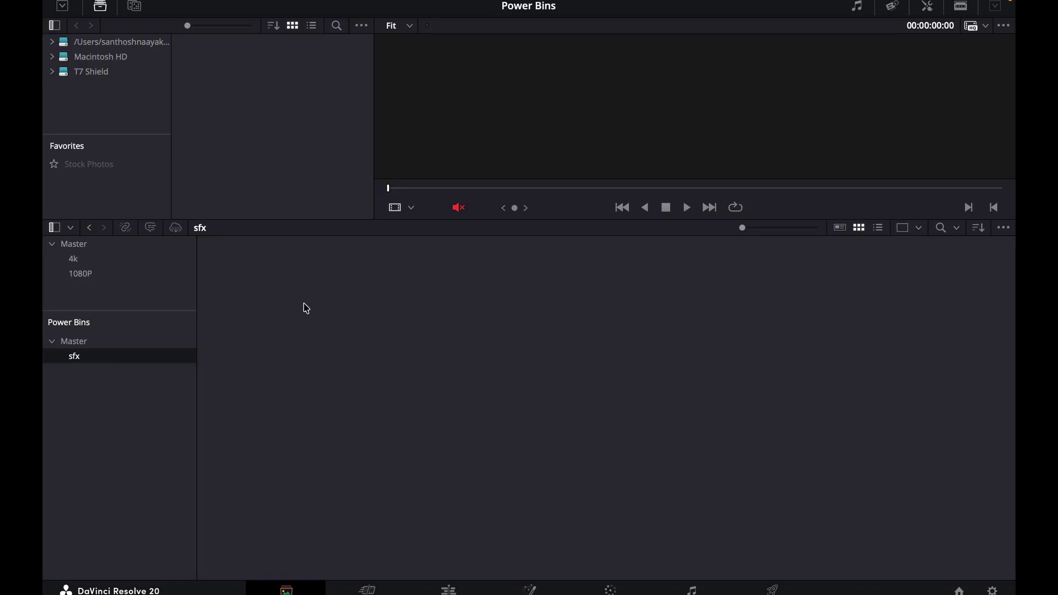
right_click(302, 315)
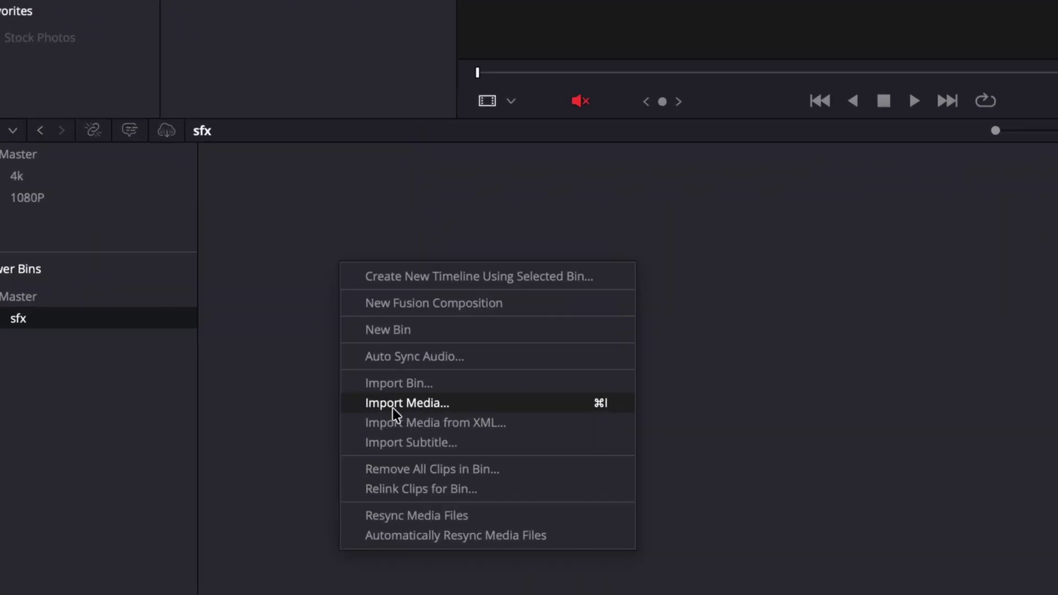
click(393, 407)
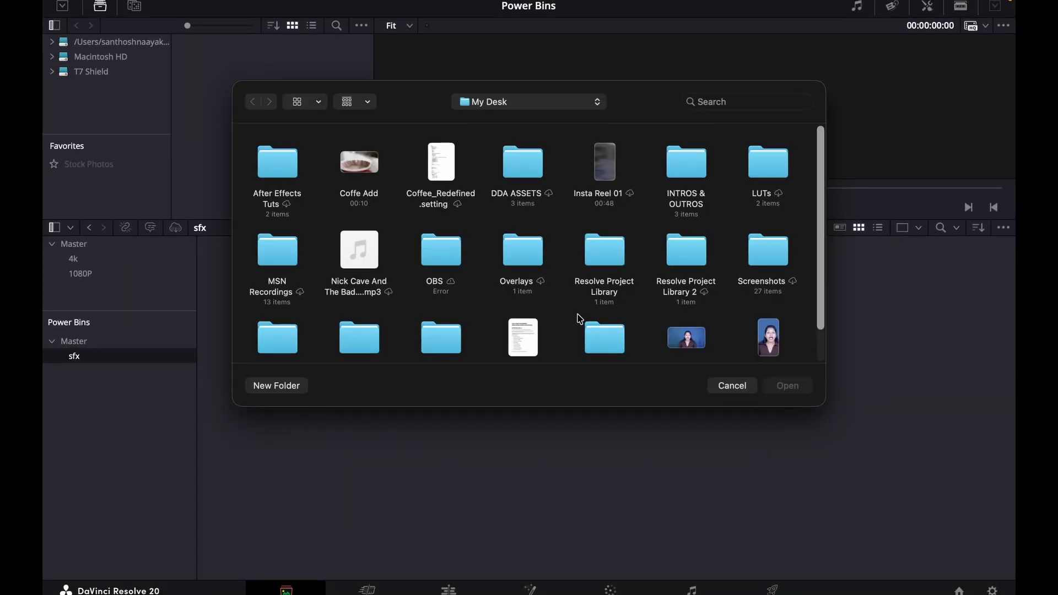
scroll(738, 240, down, 2)
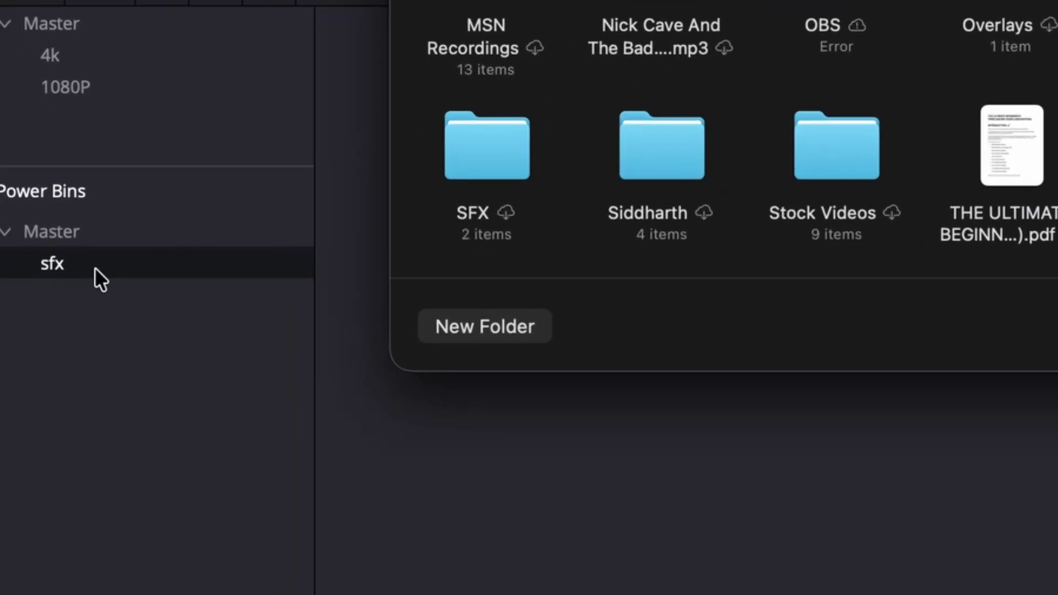
double_click(477, 159)
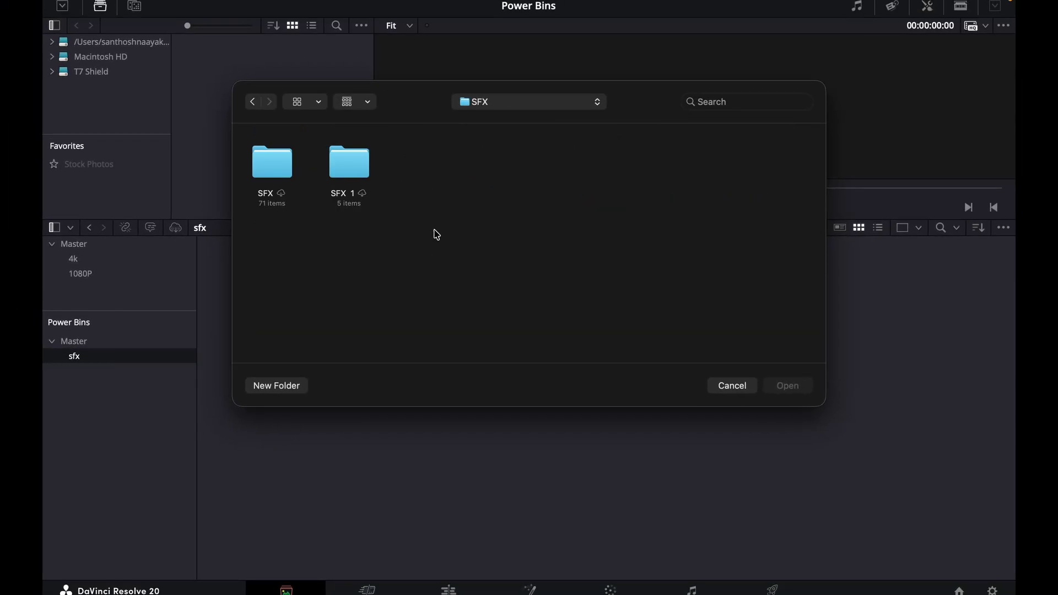
double_click(346, 159)
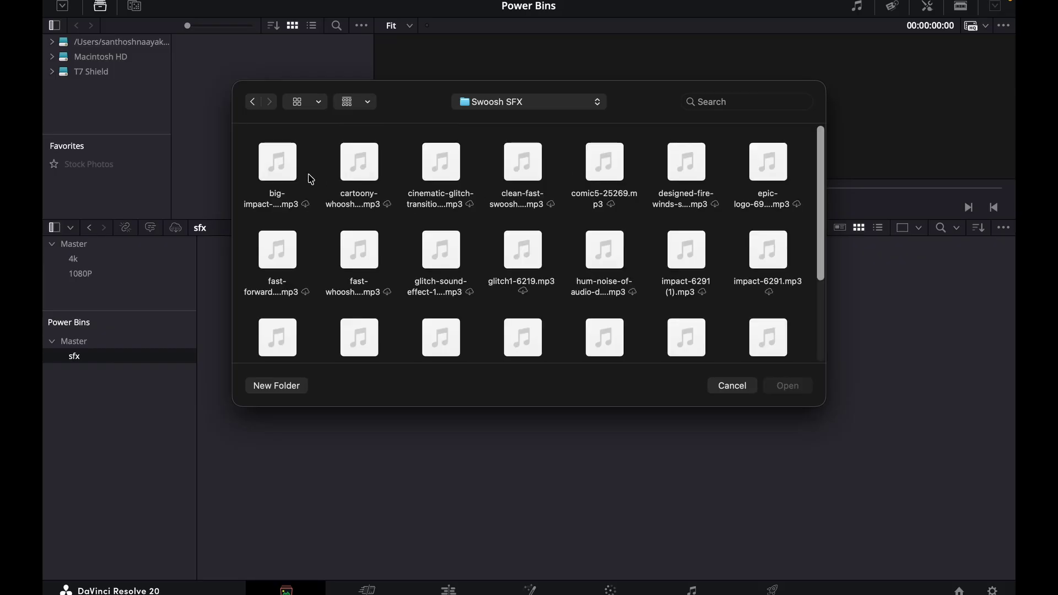
scroll(312, 179, down, 1)
drag(243, 220, 598, 234)
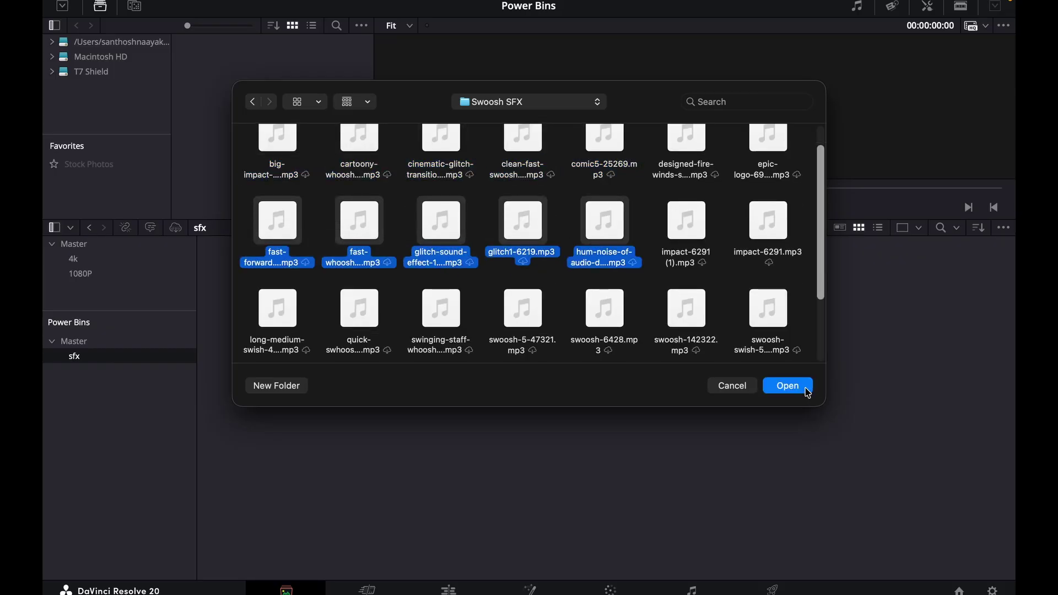
click(808, 393)
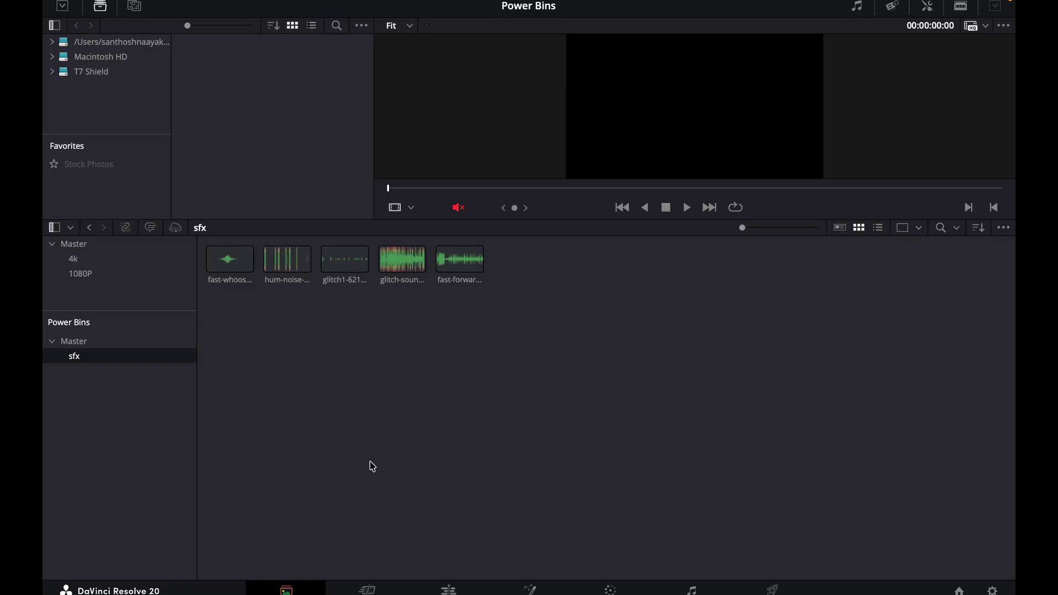
Create a second bin named Overlays under the Power Bins' Master
click(111, 346)
right_click(111, 346)
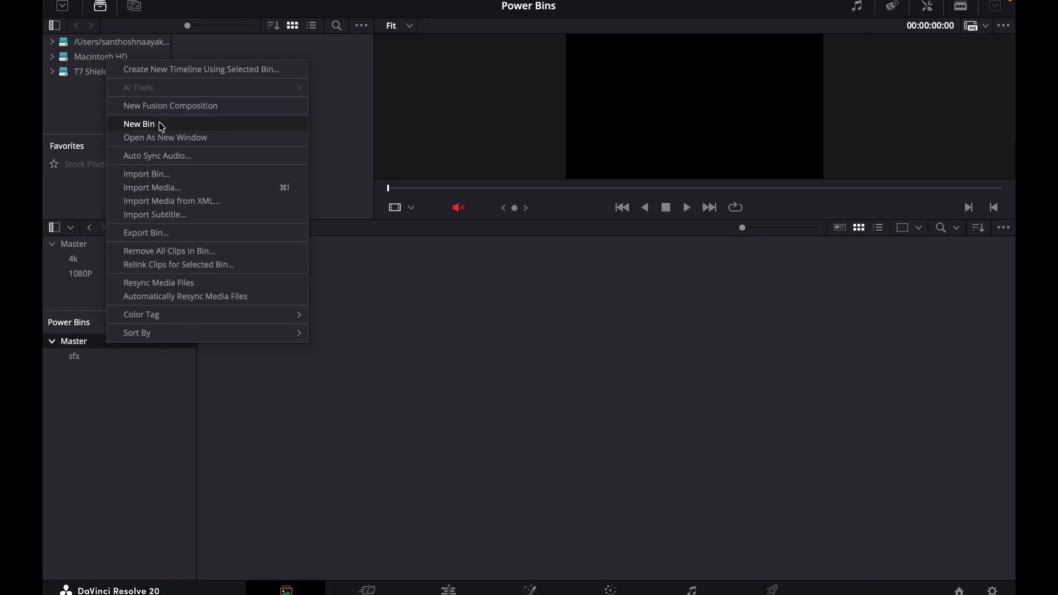
click(189, 125)
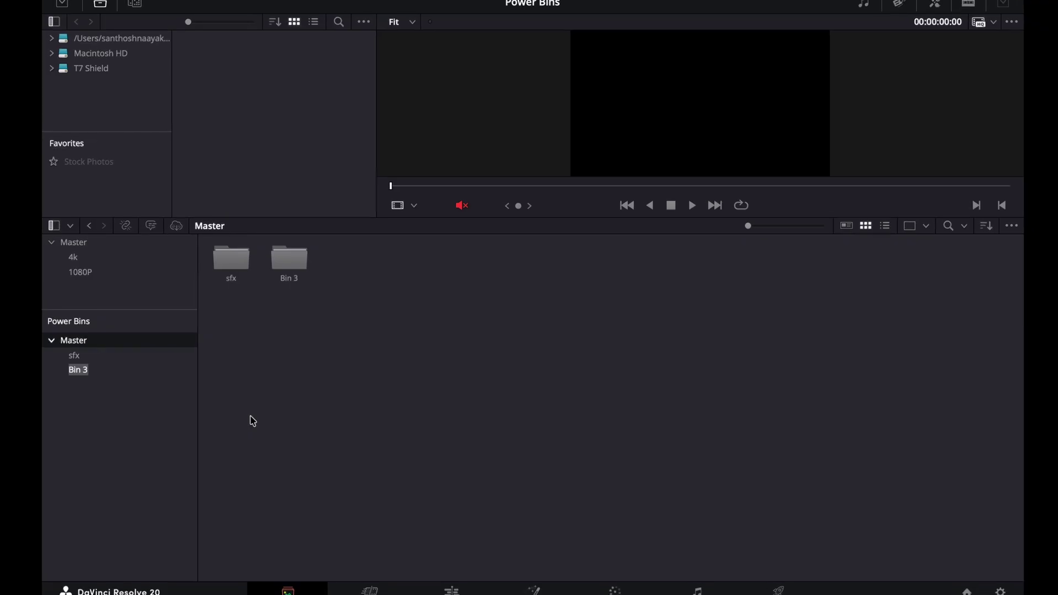
text(Ove)
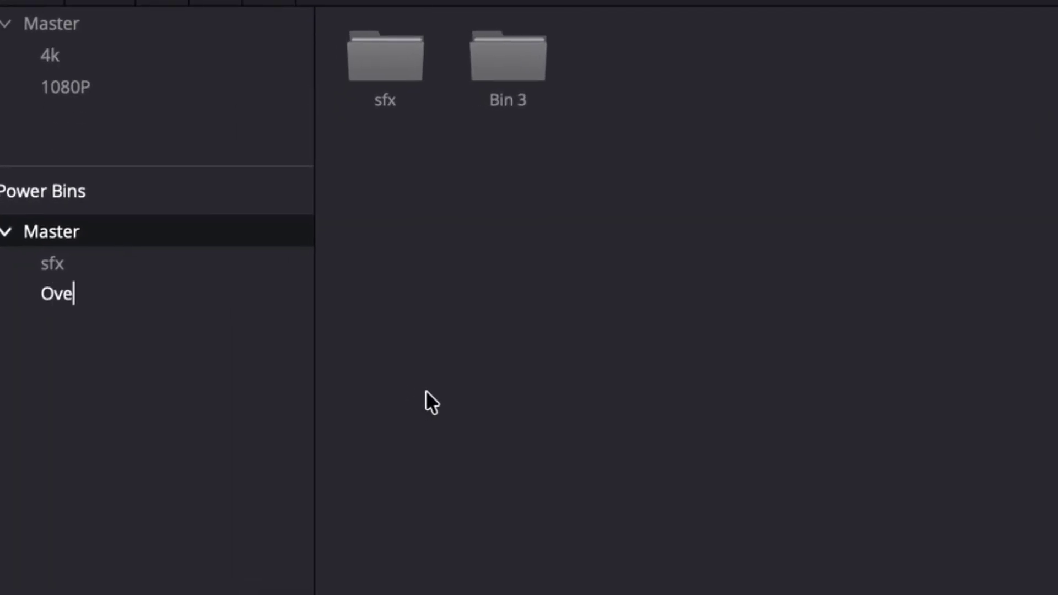
text(rlays)
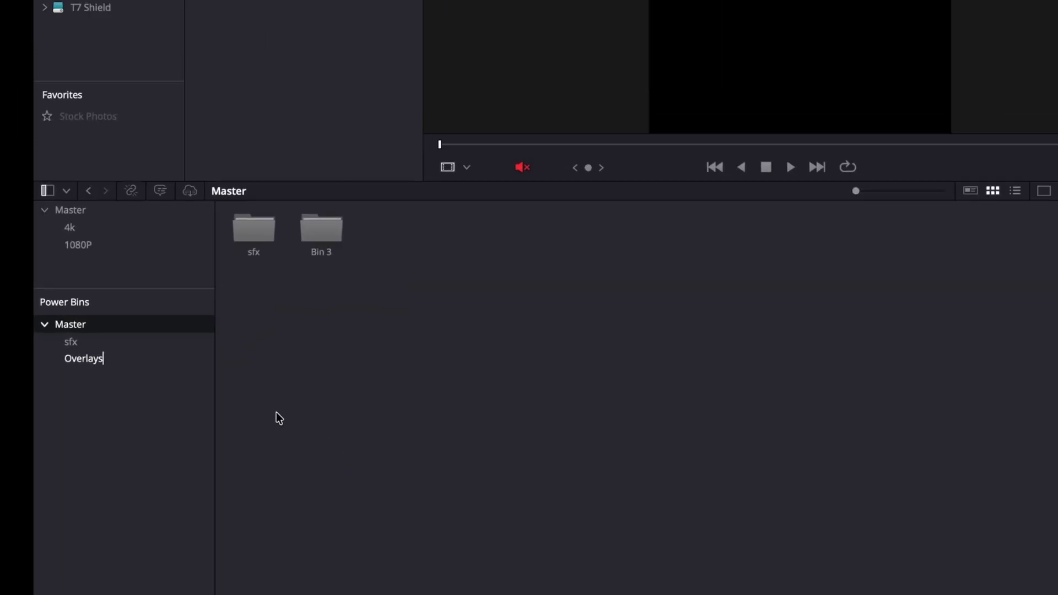
key(Return)
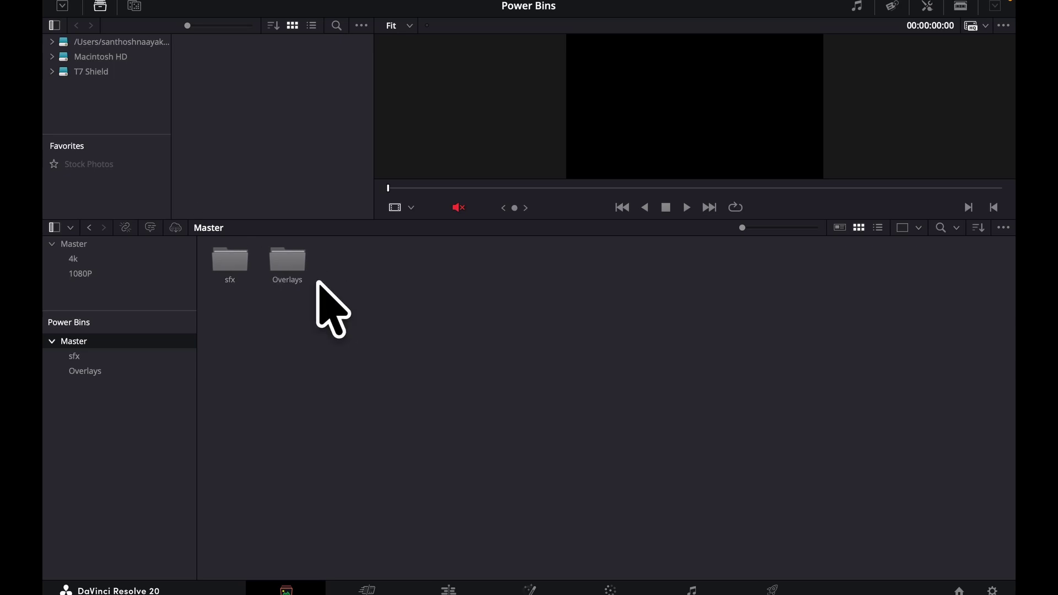
View the contents of the sfx power bin and open the Overlays bin
click(221, 259)
double_click(221, 259)
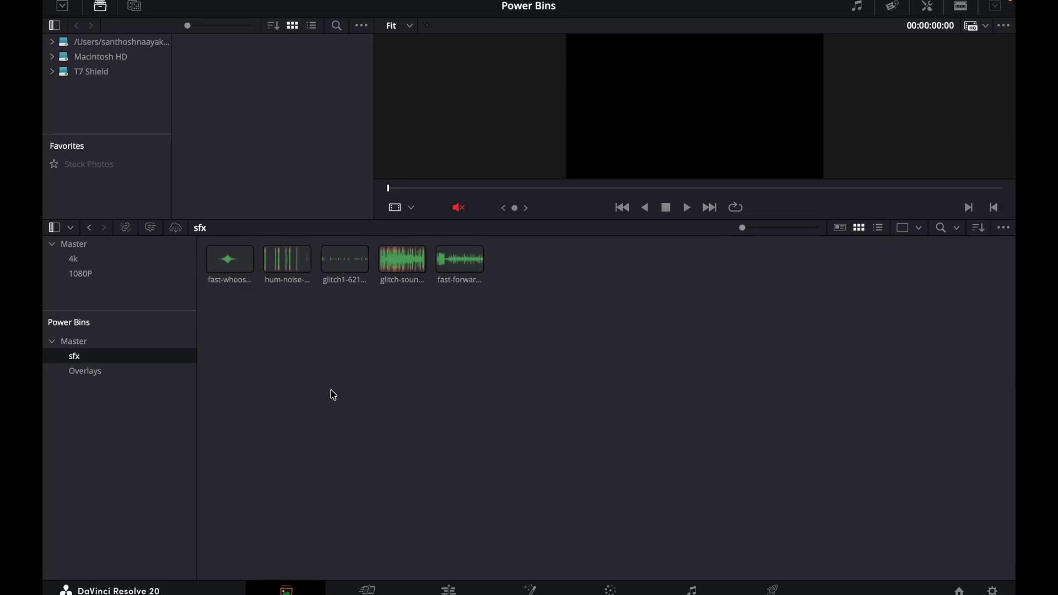
click(85, 372)
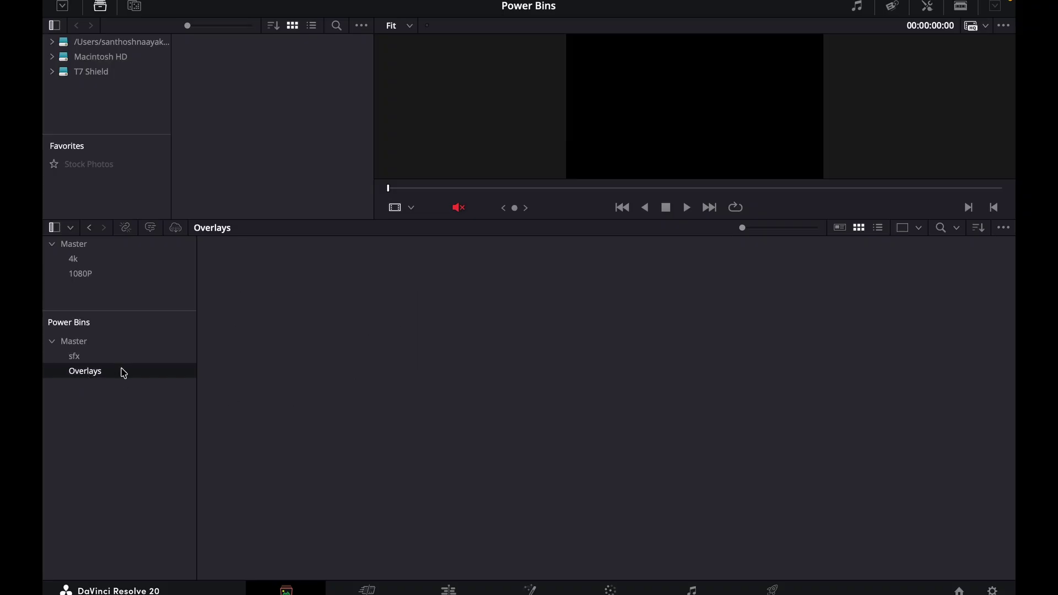
right_click(315, 305)
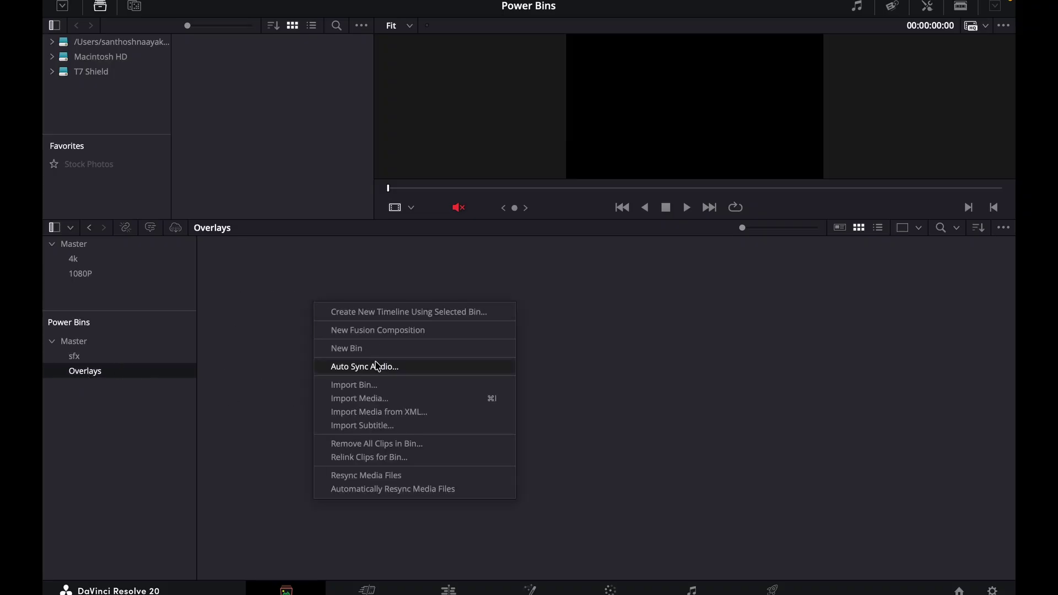
click(392, 406)
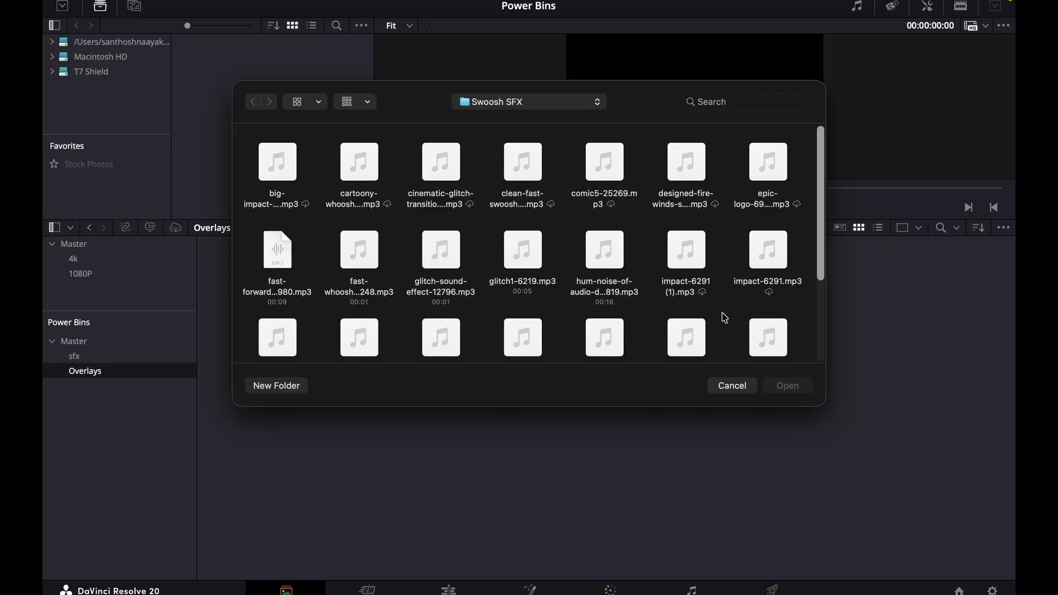
click(733, 385)
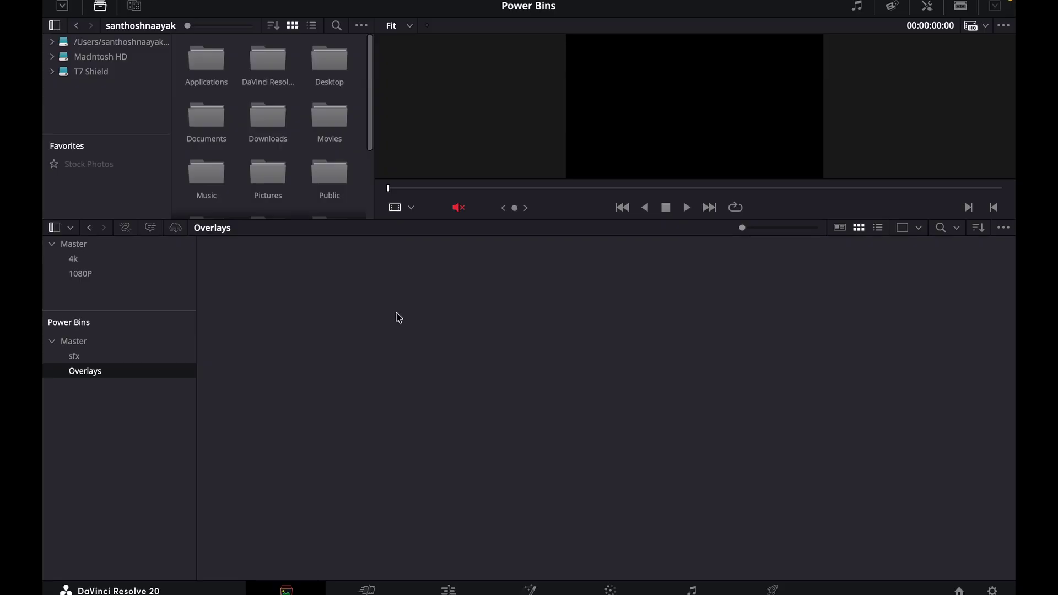
Add all three clips from the INTROS & OUTROS folder in My Desk on the Desktop to the Overlays power bin
double_click(347, 69)
double_click(208, 60)
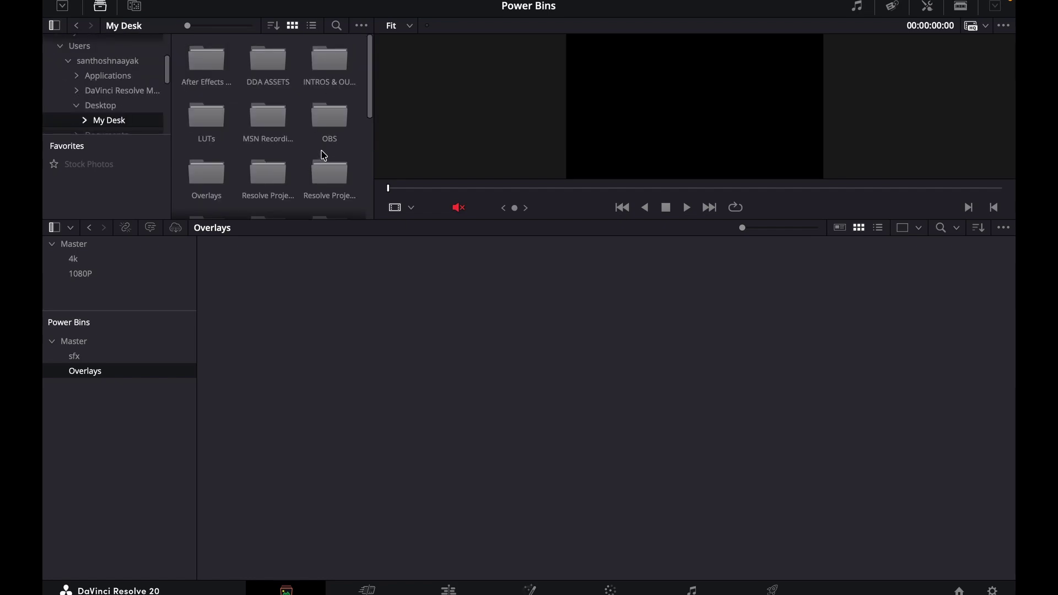
double_click(339, 67)
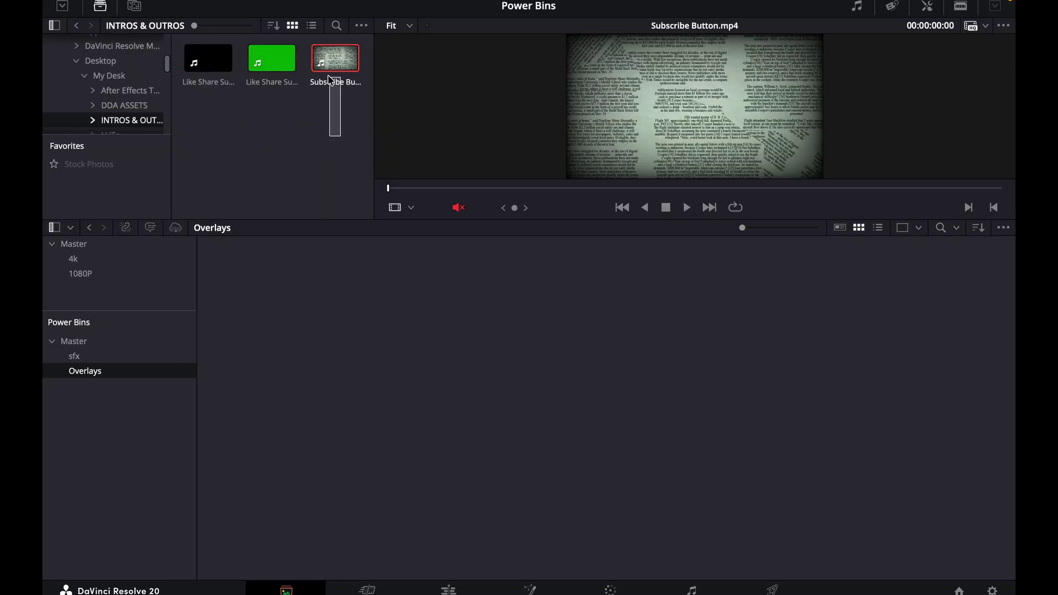
drag(344, 159, 286, 374)
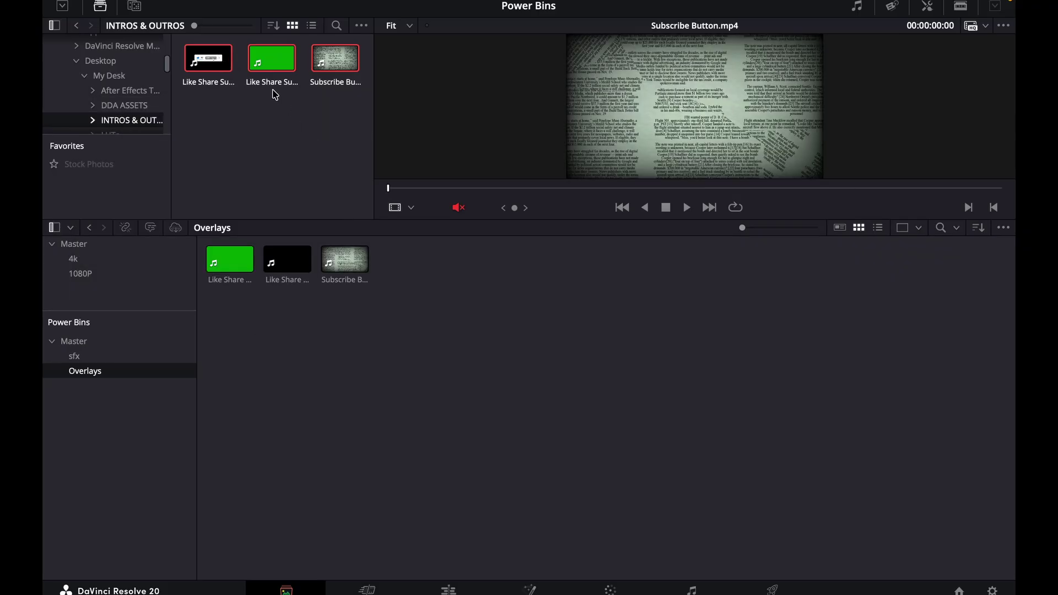
click(255, 130)
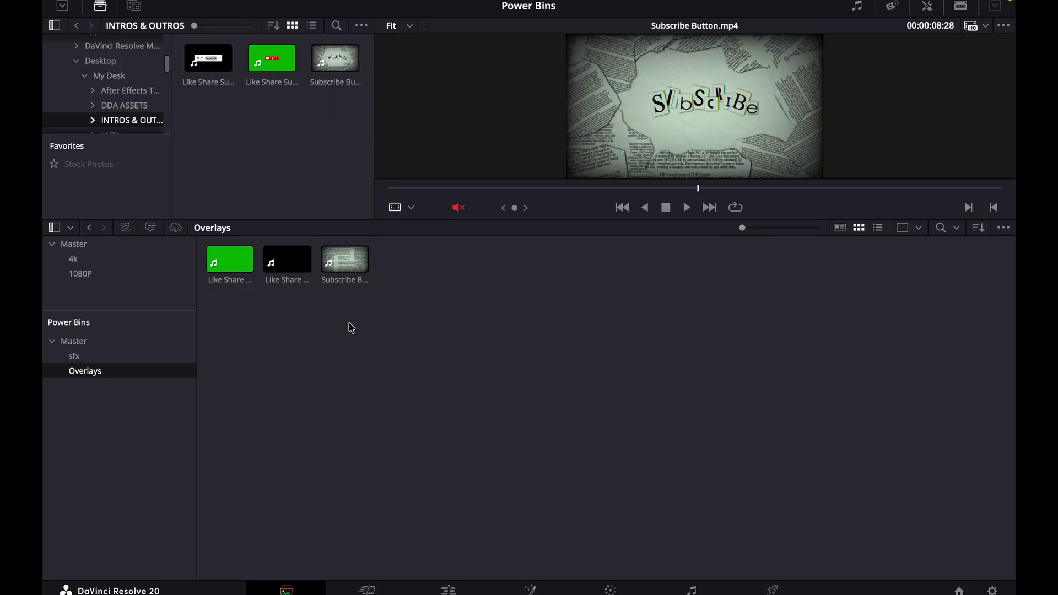
Add the Error SFX folder from SFX 1 in media storage to the sfx power bin
click(82, 30)
click(82, 30)
click(75, 356)
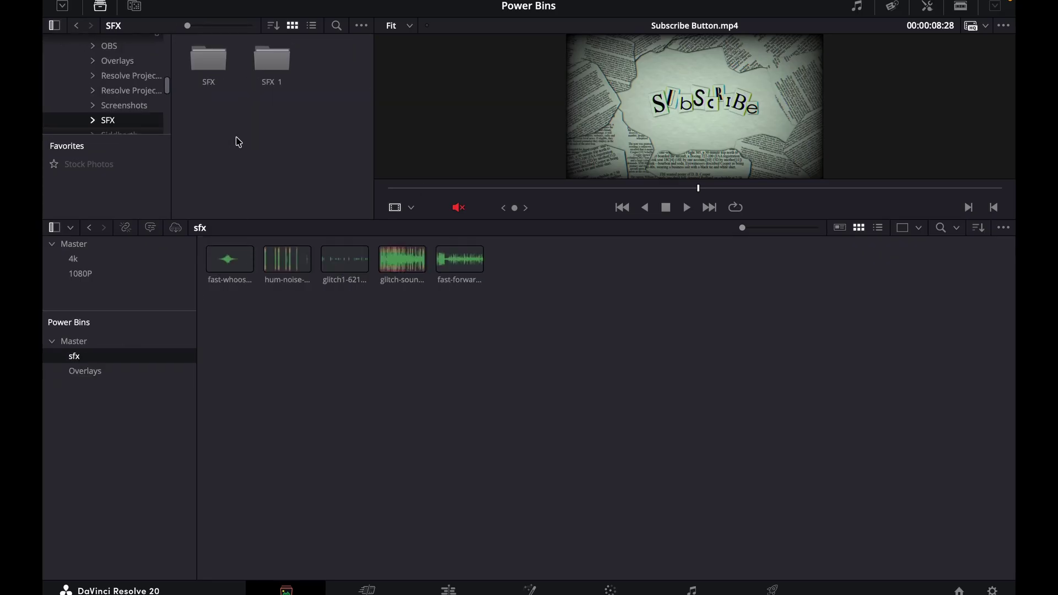
double_click(271, 62)
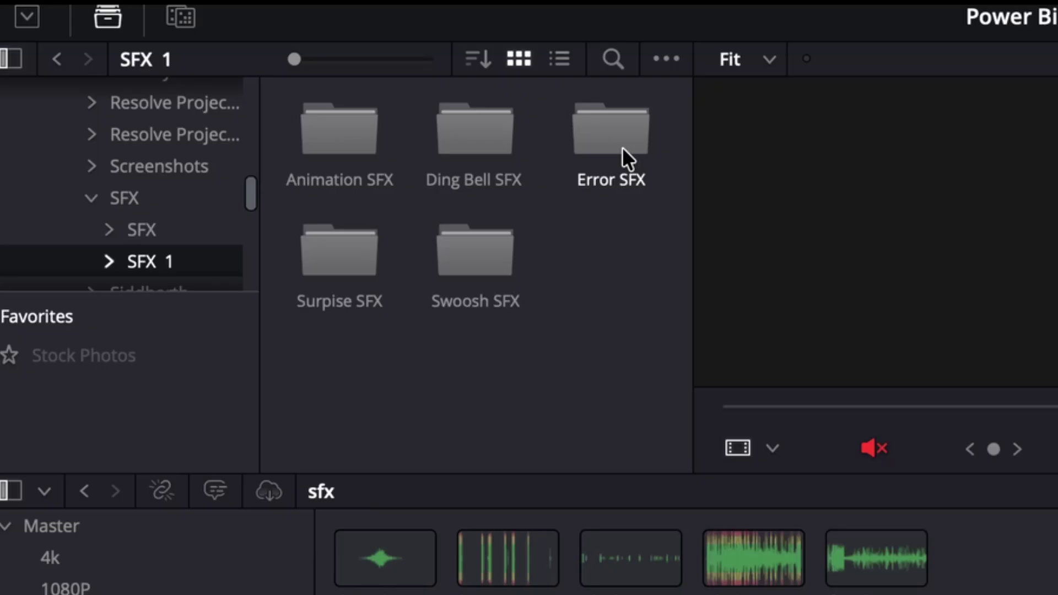
drag(594, 199, 393, 572)
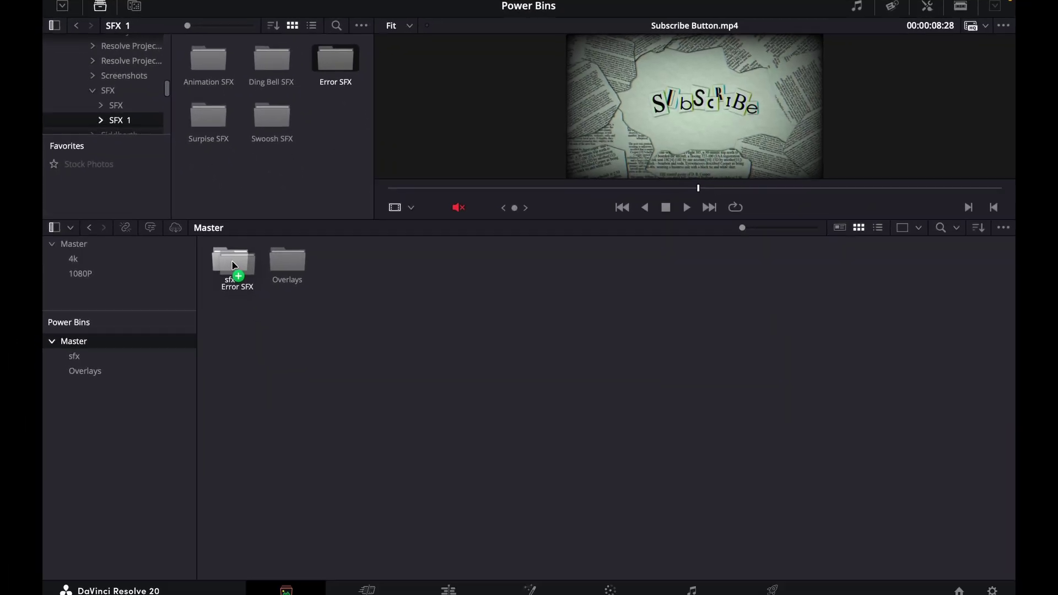
drag(232, 265, 238, 266)
Compare the clips in the sfx power bin with those in the Error SFX source folder
double_click(230, 263)
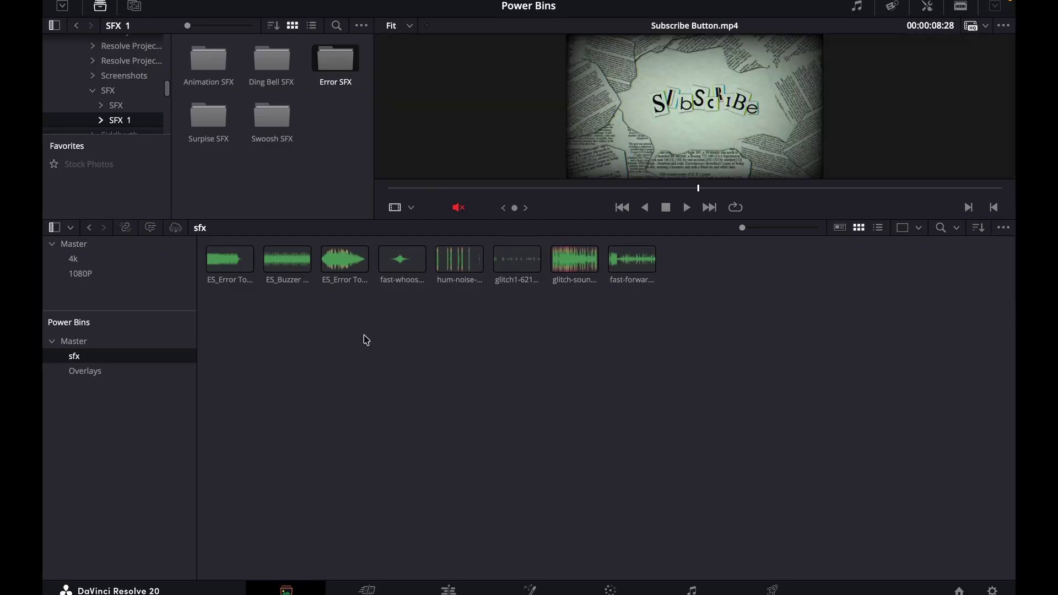
double_click(350, 64)
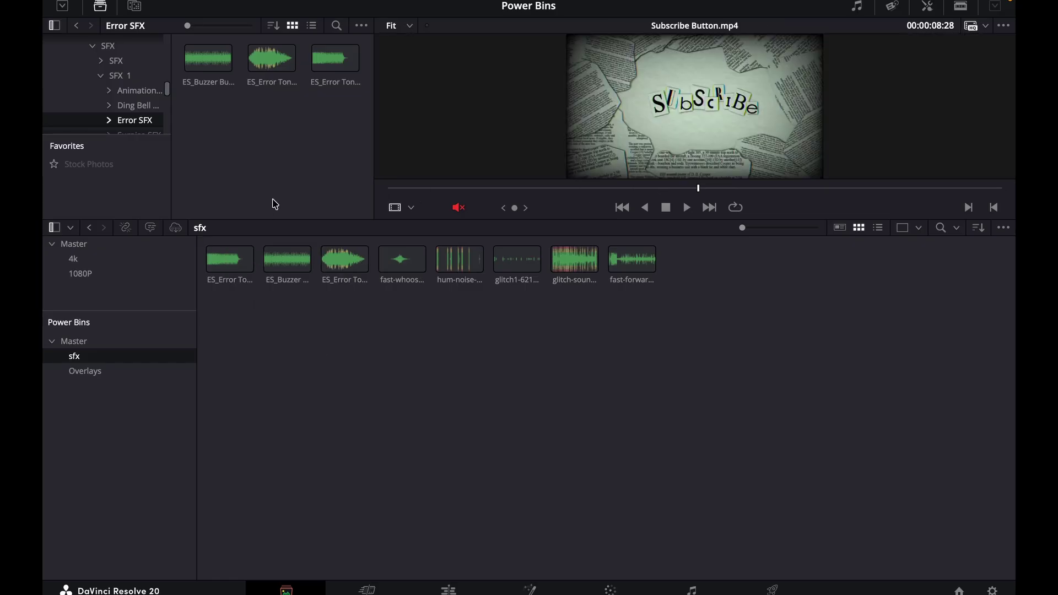
Add the Error SFX folder from SFX 1 in media storage as a separate bin under the Power Bins Master
click(79, 27)
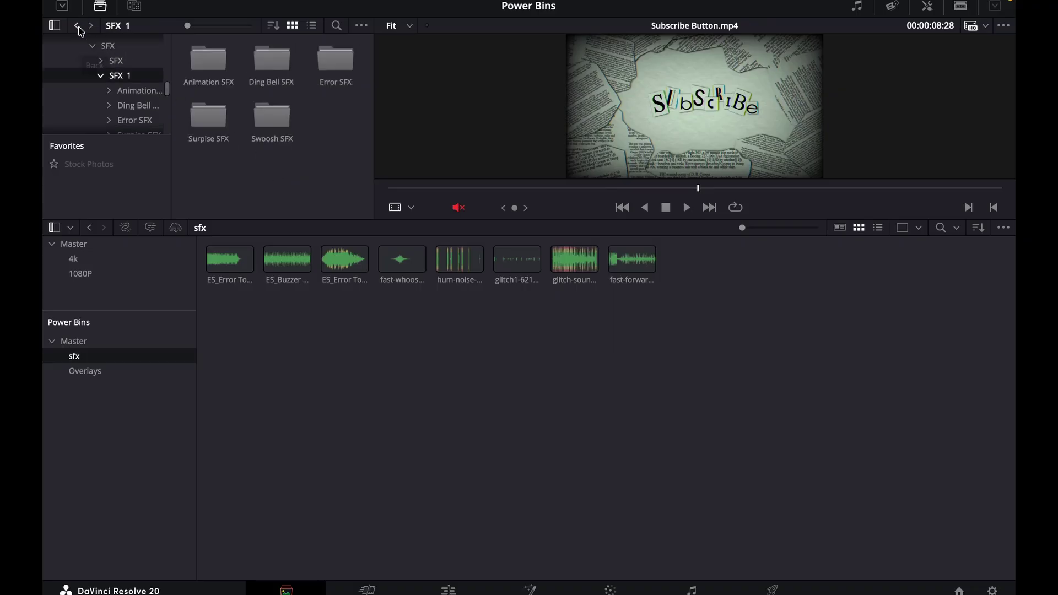
drag(341, 67, 92, 411)
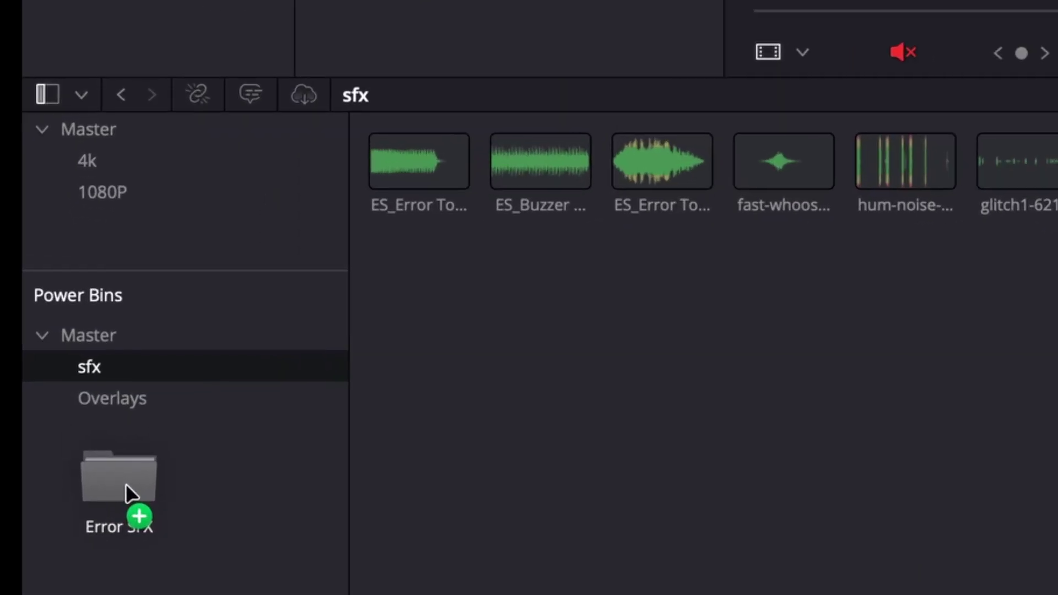
drag(125, 483, 127, 485)
click(122, 92)
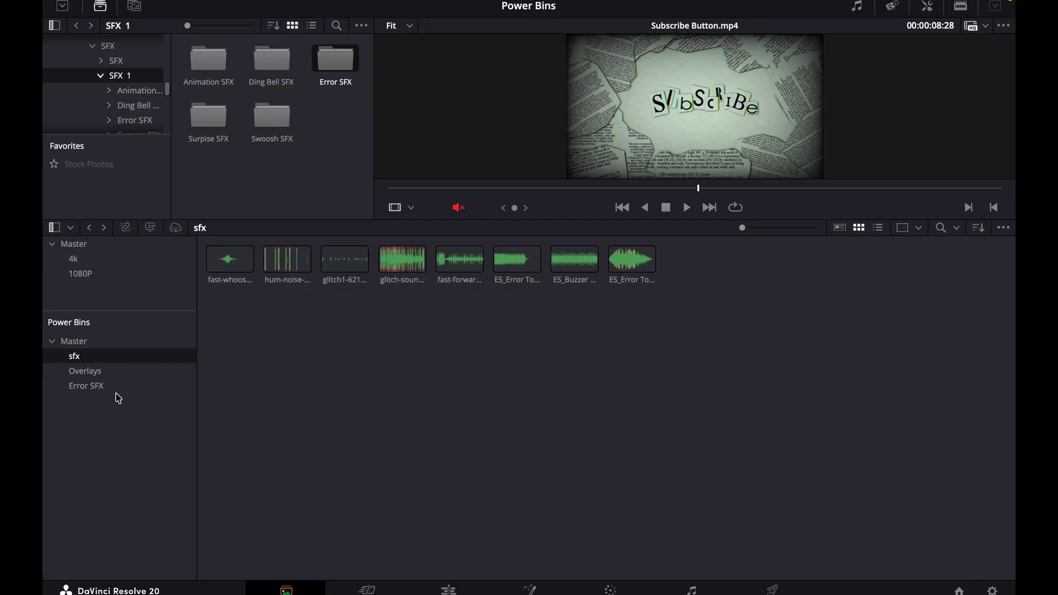
View the clips in the Error SFX power bin and remove that bin
click(89, 388)
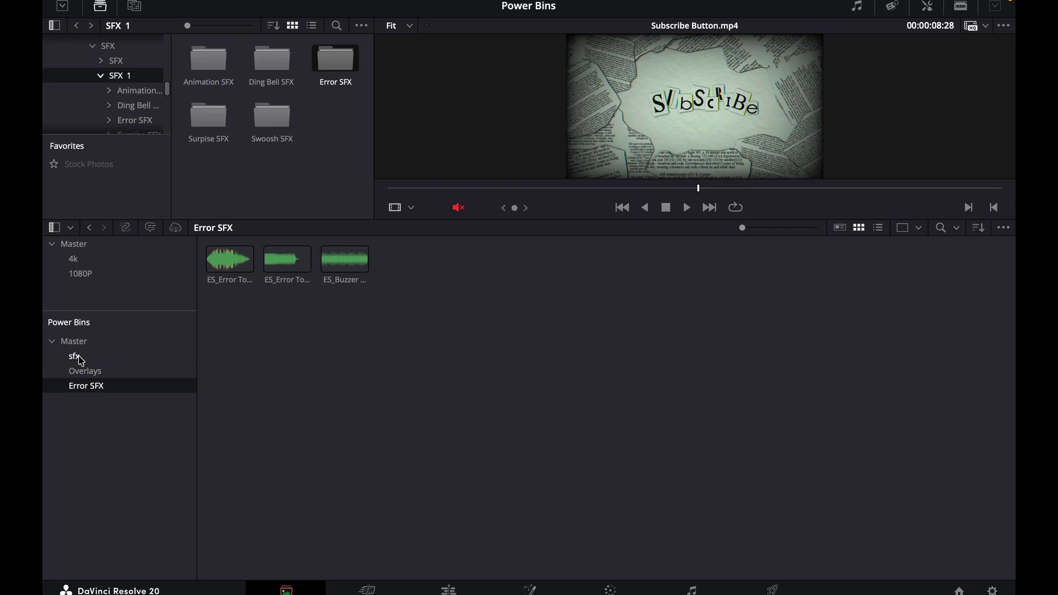
right_click(86, 392)
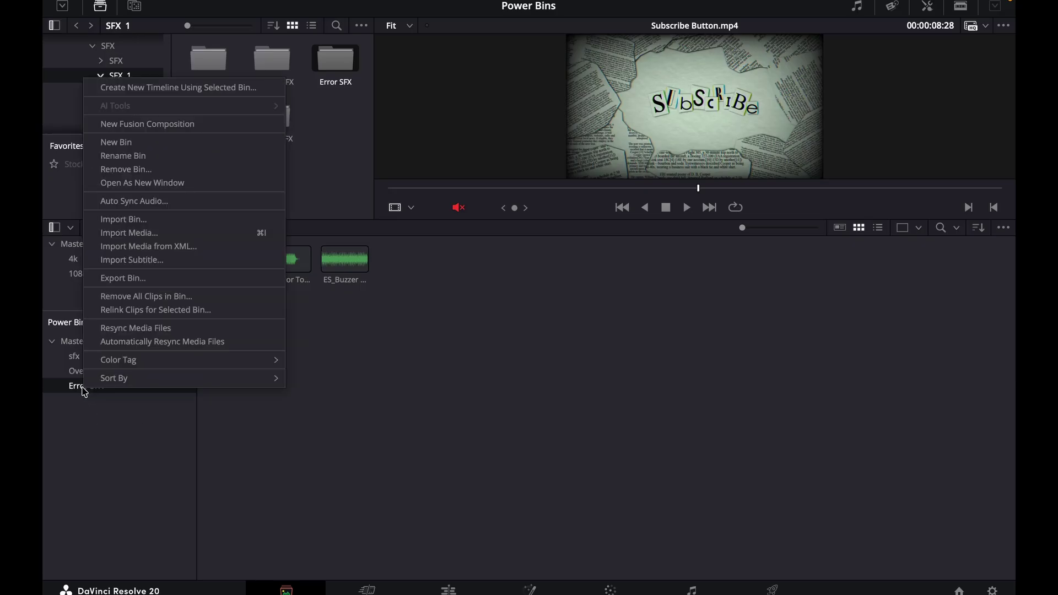
click(155, 171)
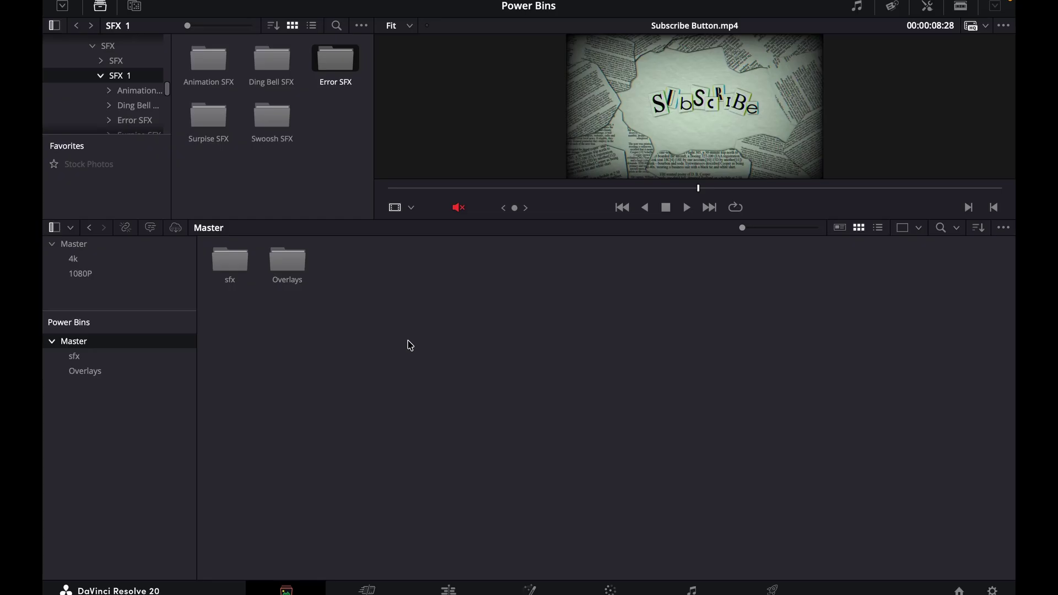
Import the big-impact and cartoony-whoosh MP3 files from the Swoosh SFX folder and move them into the sfx power bin
key(super+i)
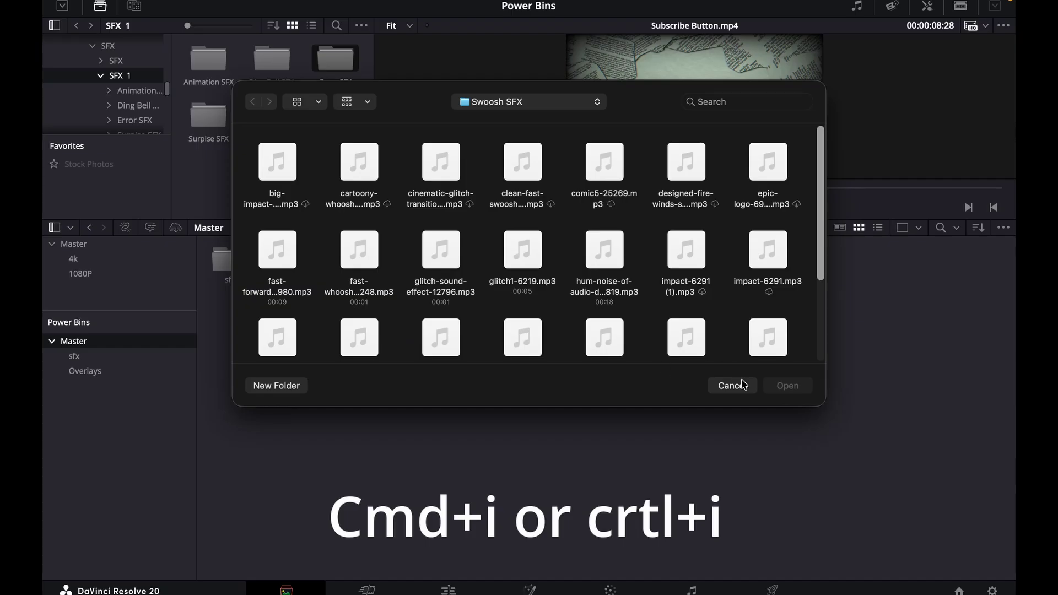
click(622, 175)
click(655, 178)
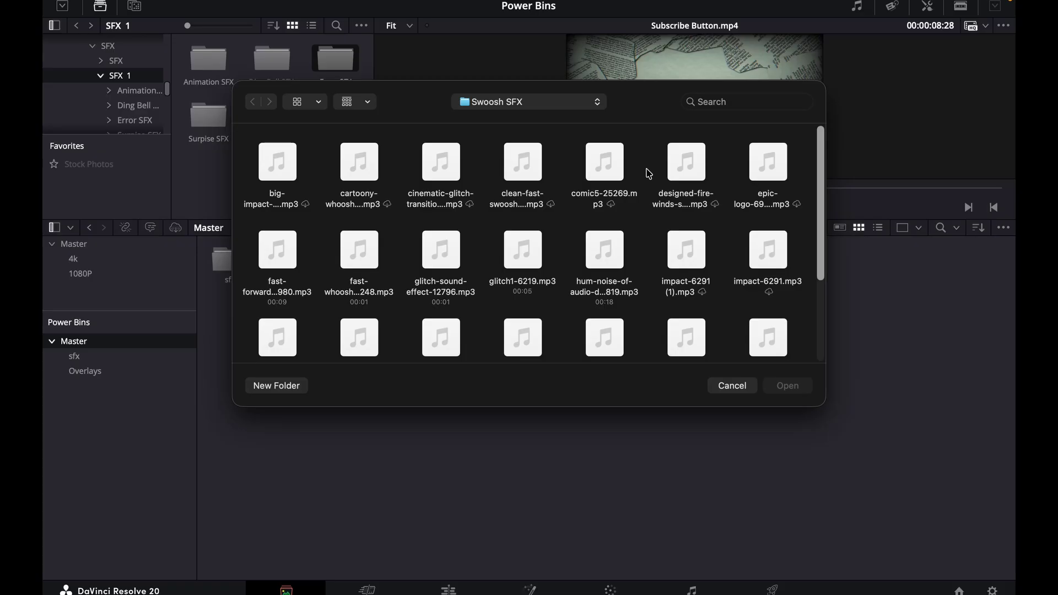
click(276, 165)
shift+click(359, 165)
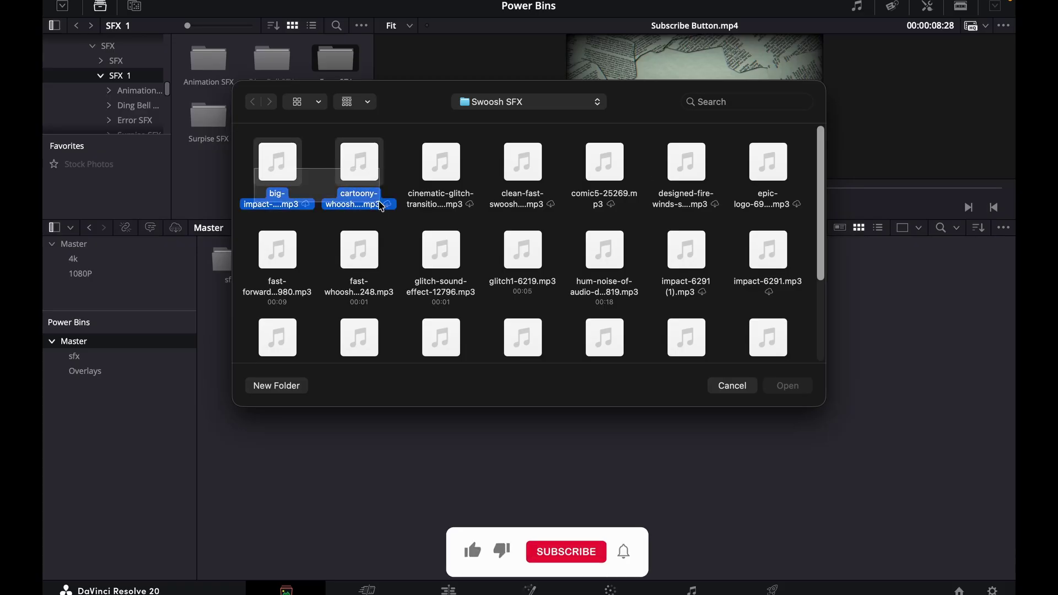
click(788, 385)
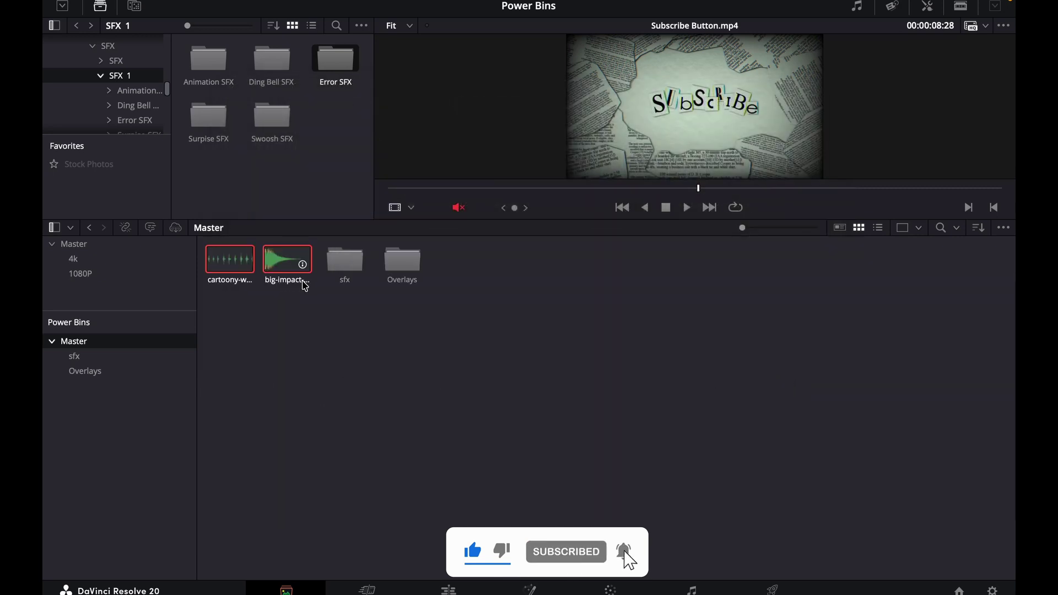
click(293, 321)
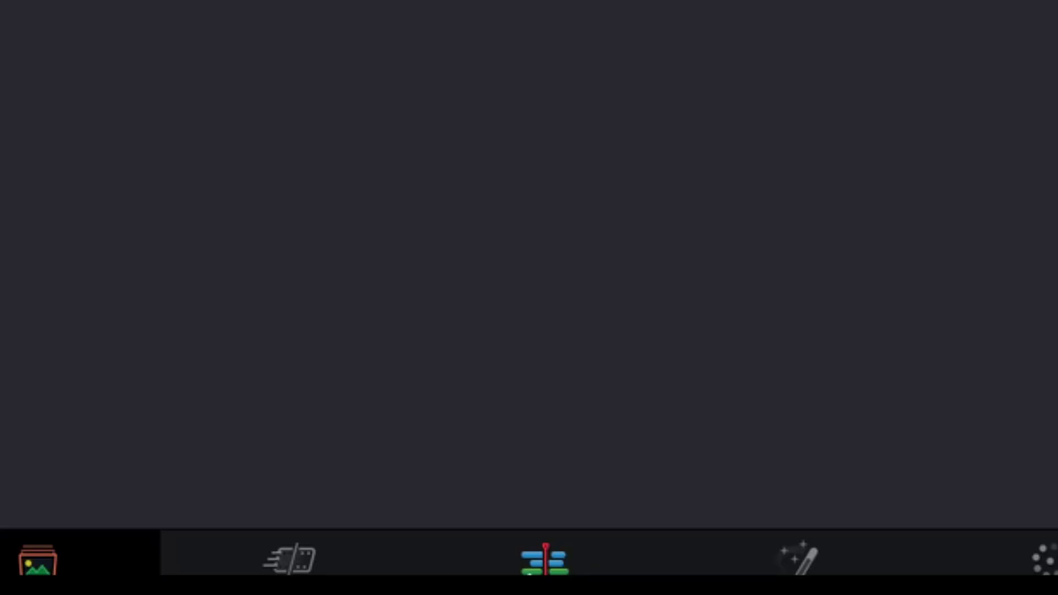
On the Edit page, place C0081.MP4 from the 4k bin at the start of Timeline 1 and mute audio track A1
click(544, 559)
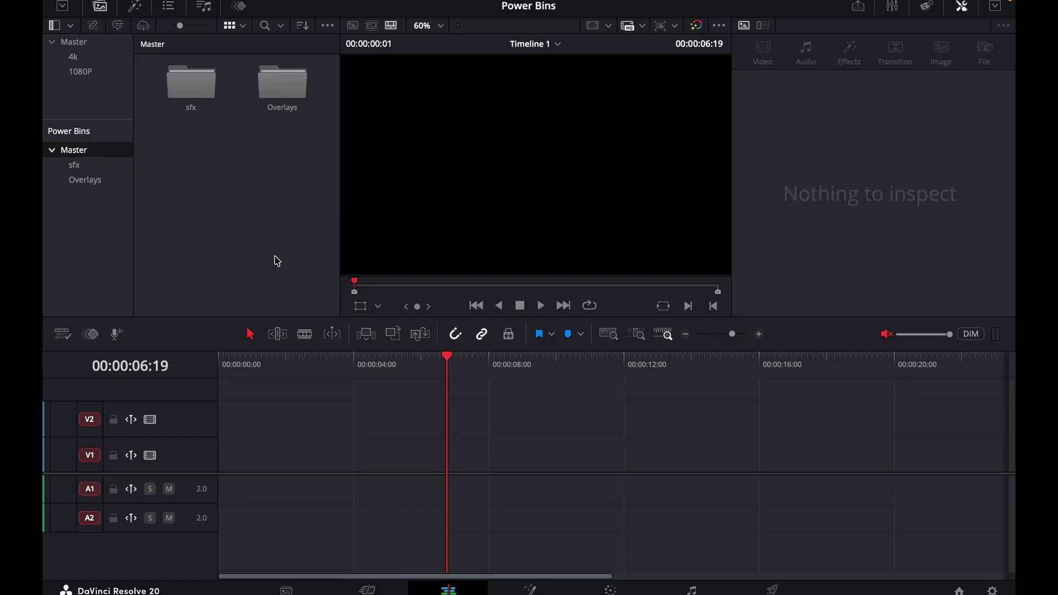
click(83, 72)
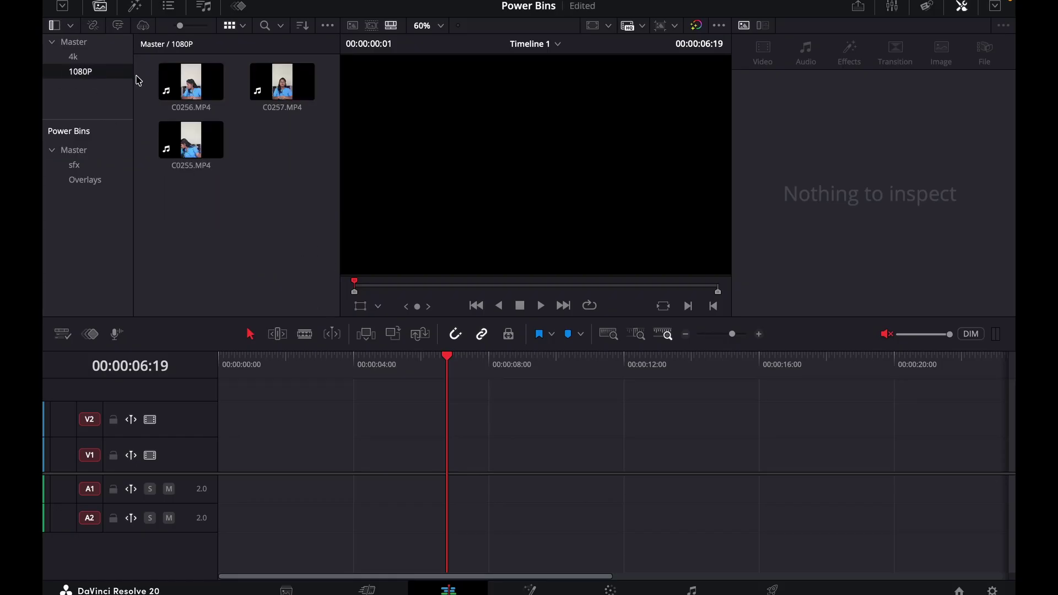
right_click(264, 172)
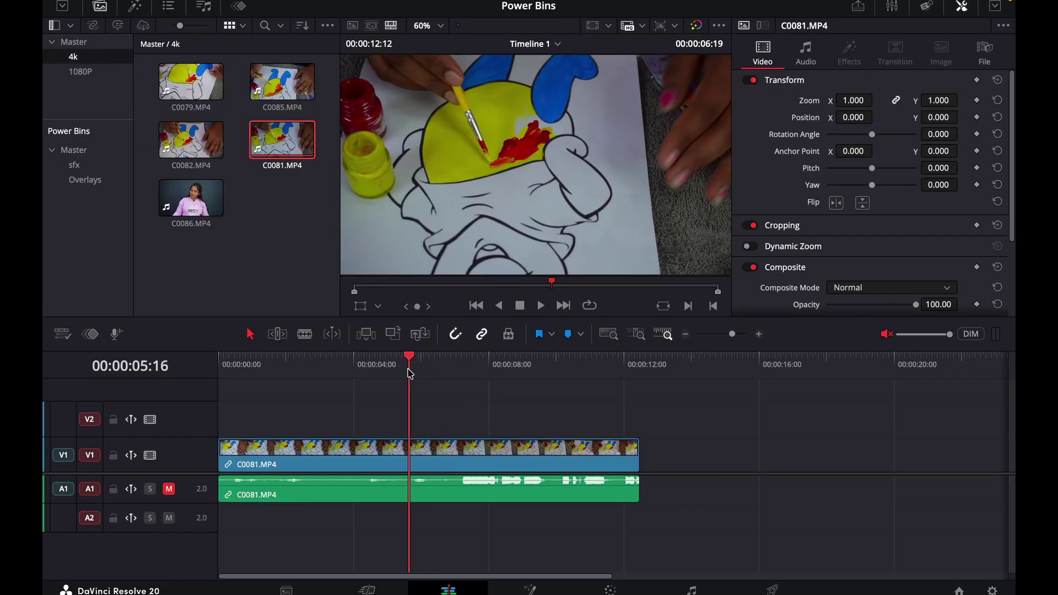
mouse_move(410, 374)
mouse_down()
mouse_move(256, 376)
mouse_move(515, 378)
mouse_move(399, 377)
mouse_up()
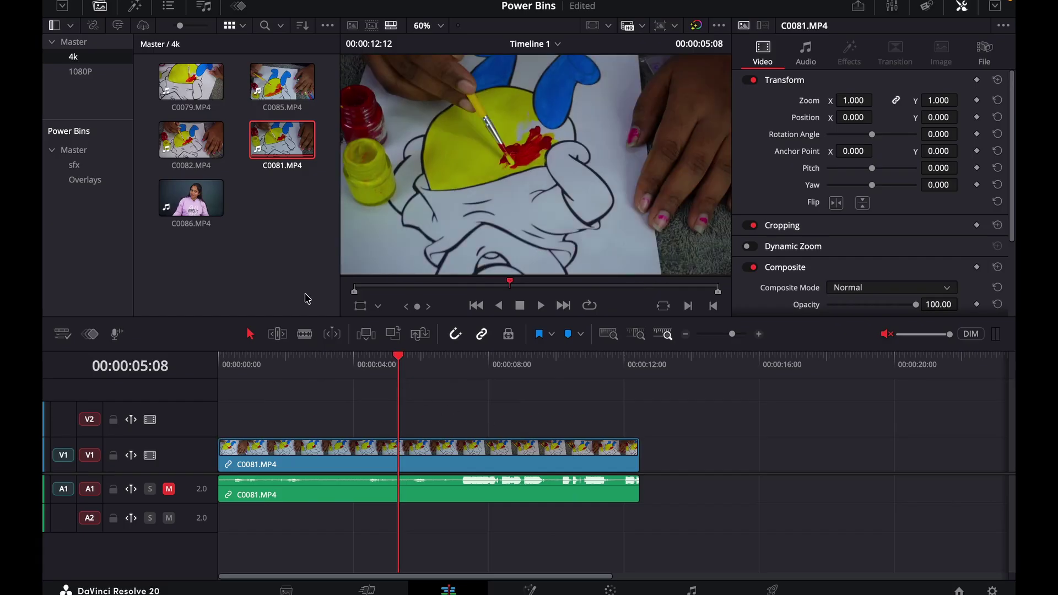
Browse the sfx power bin and preview the ES_Error Tone Chime 2 sound effect
click(76, 255)
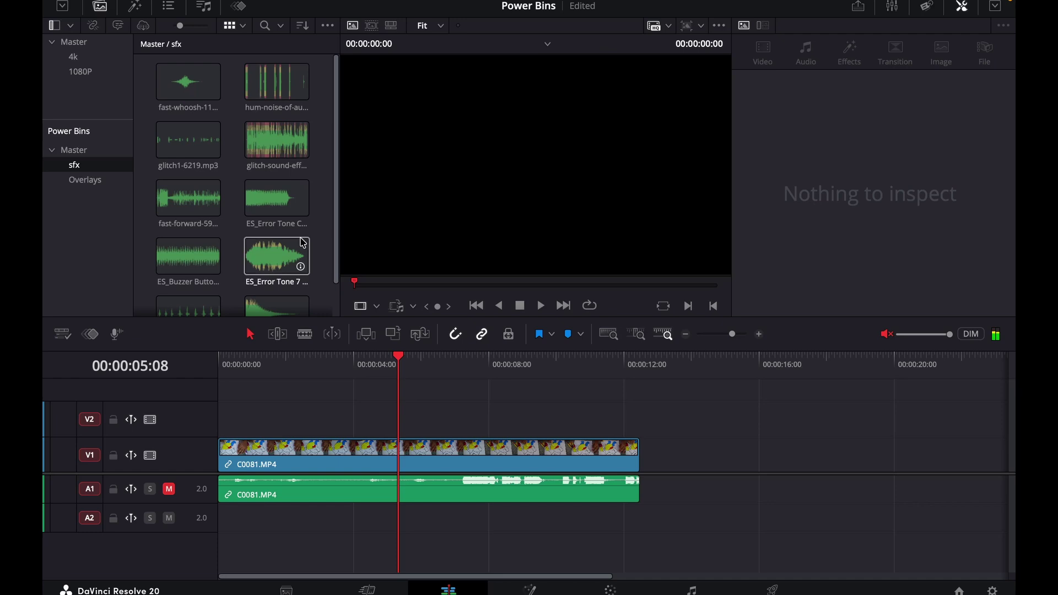
scroll(303, 243, down, 1)
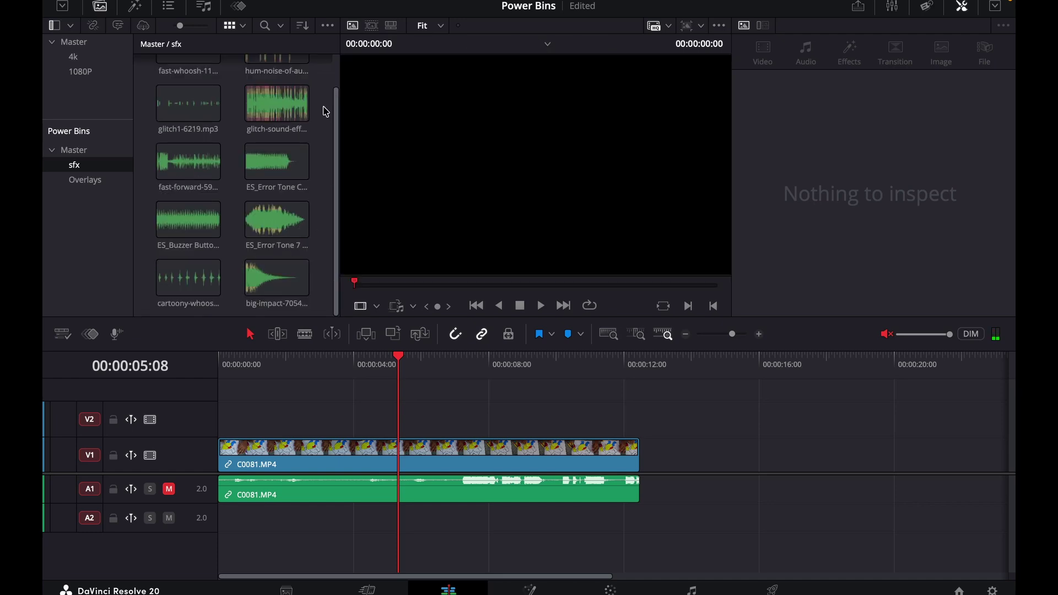
click(266, 171)
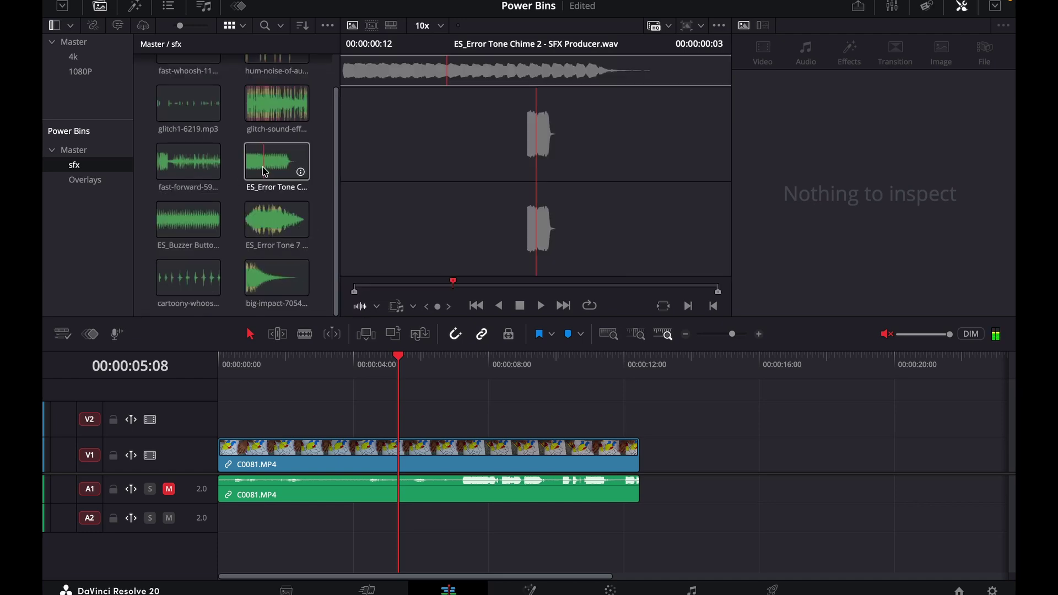
Place Like Share Subscribe Animation.mp4 from the Overlays power bin on V2 at about 3 s and key out its black background with 3D Keyer
click(86, 180)
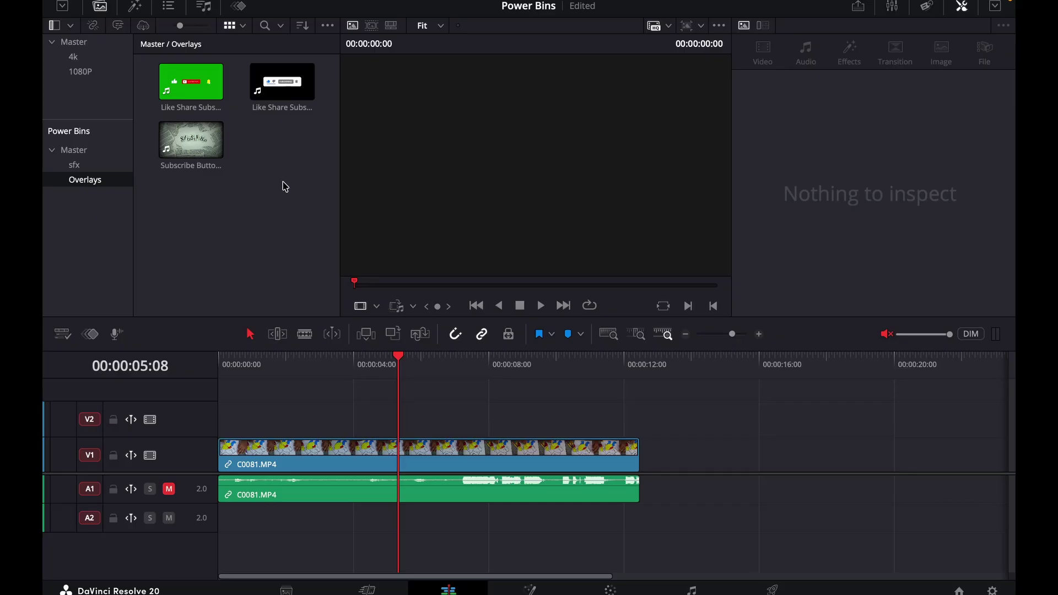
drag(282, 83, 315, 413)
drag(260, 359, 347, 360)
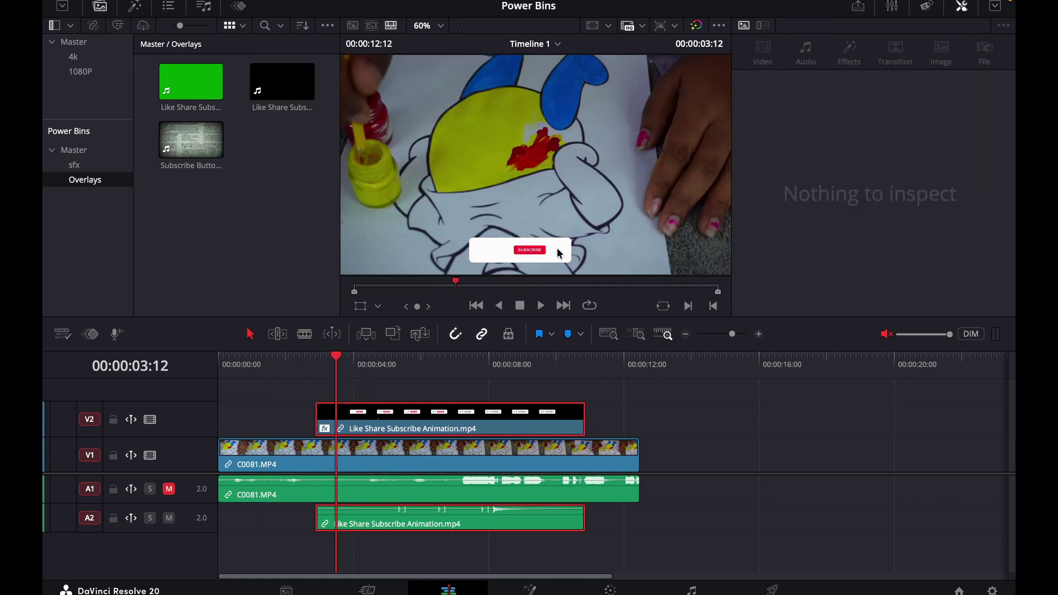
Check the keyed animation over the footage and save the edited timeline clip back into the Overlays power bin
click(425, 359)
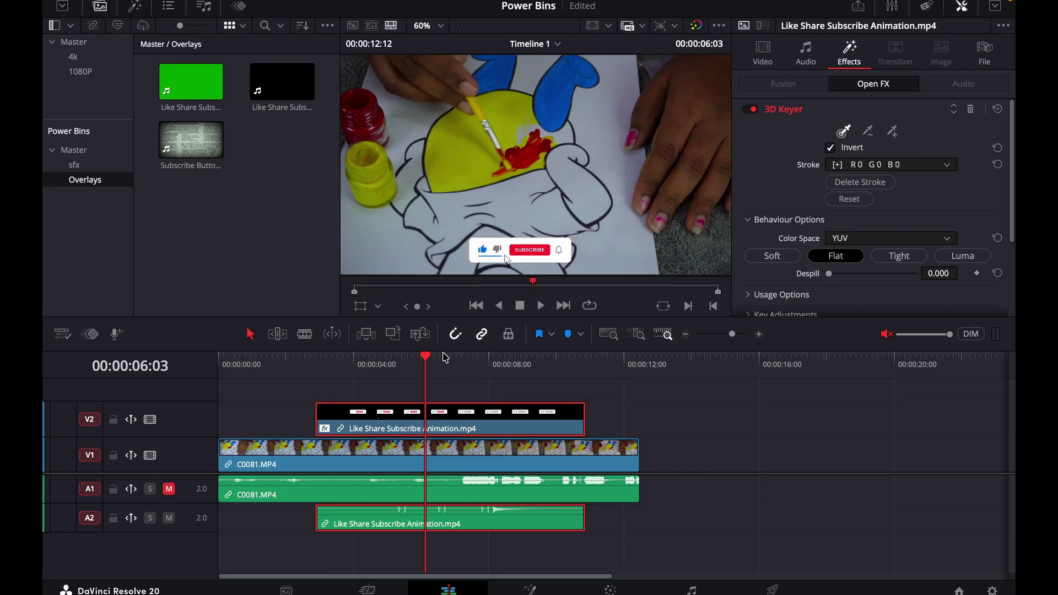
drag(428, 361, 461, 375)
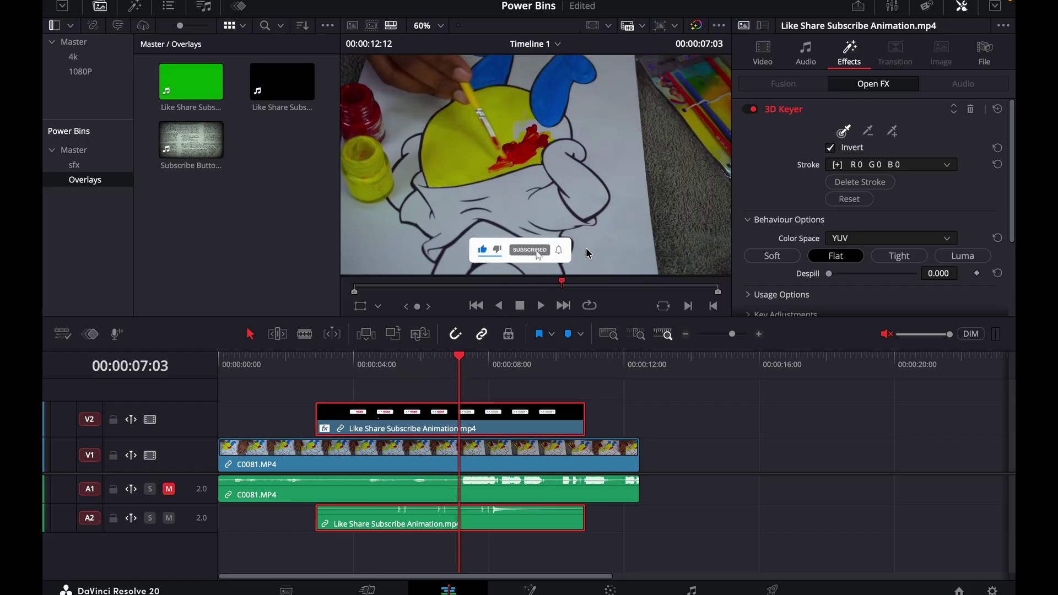
click(512, 362)
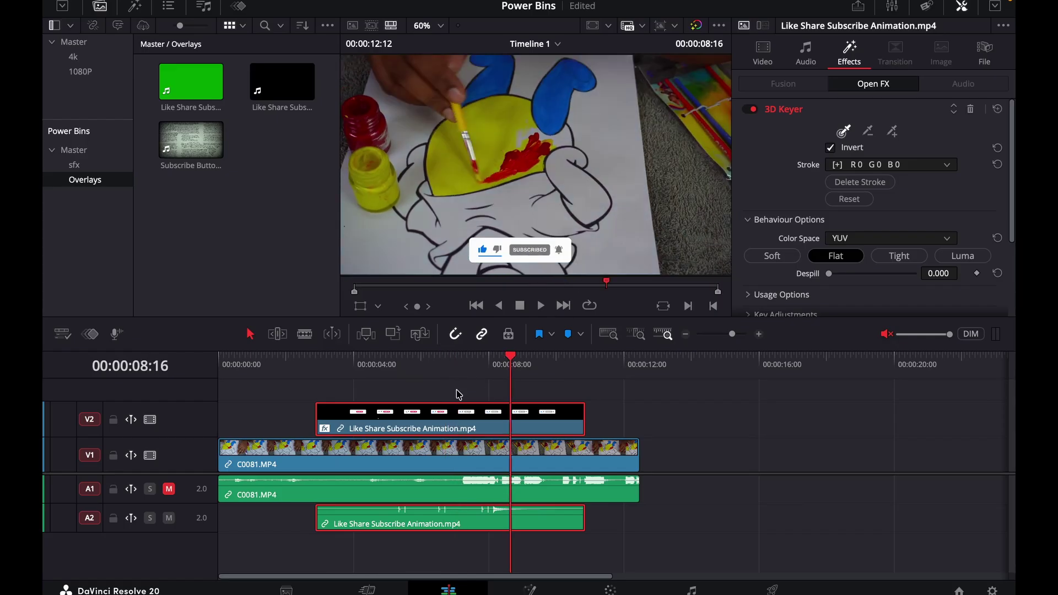
drag(448, 415, 194, 206)
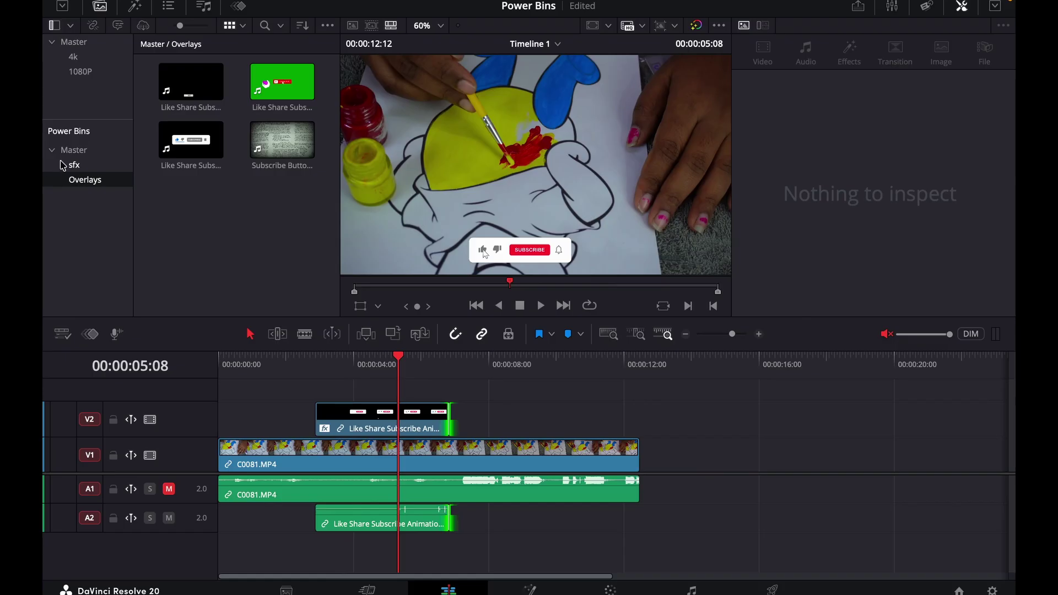
Place the fast-whoosh sound effect from the sfx power bin on audio track A2 at about 00:00:08:16
click(74, 164)
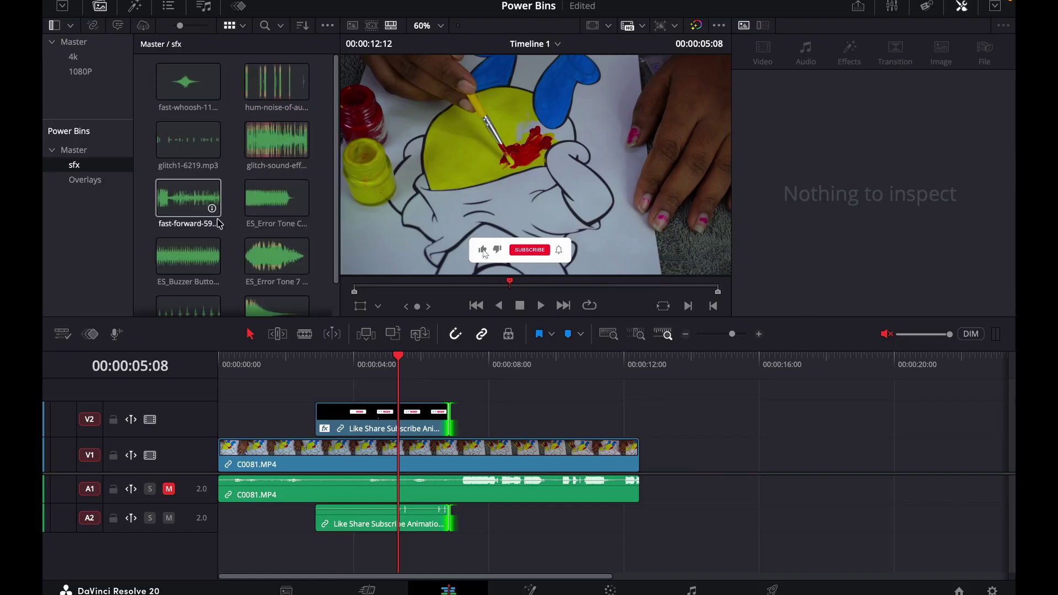
drag(188, 82, 509, 522)
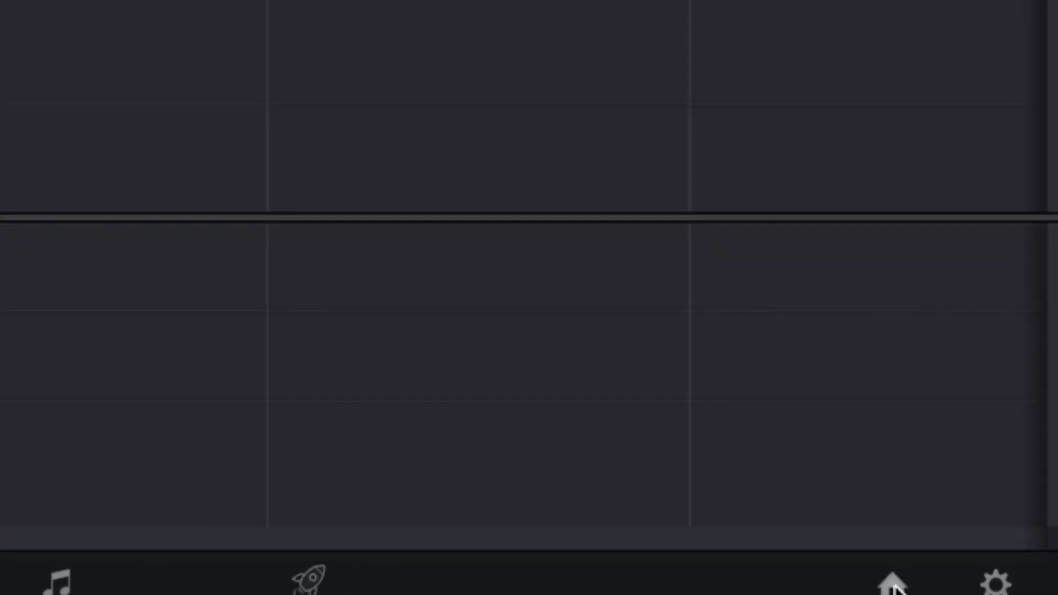
Open the Smart Bins project from the Course 2 library in the Project Manager
click(892, 585)
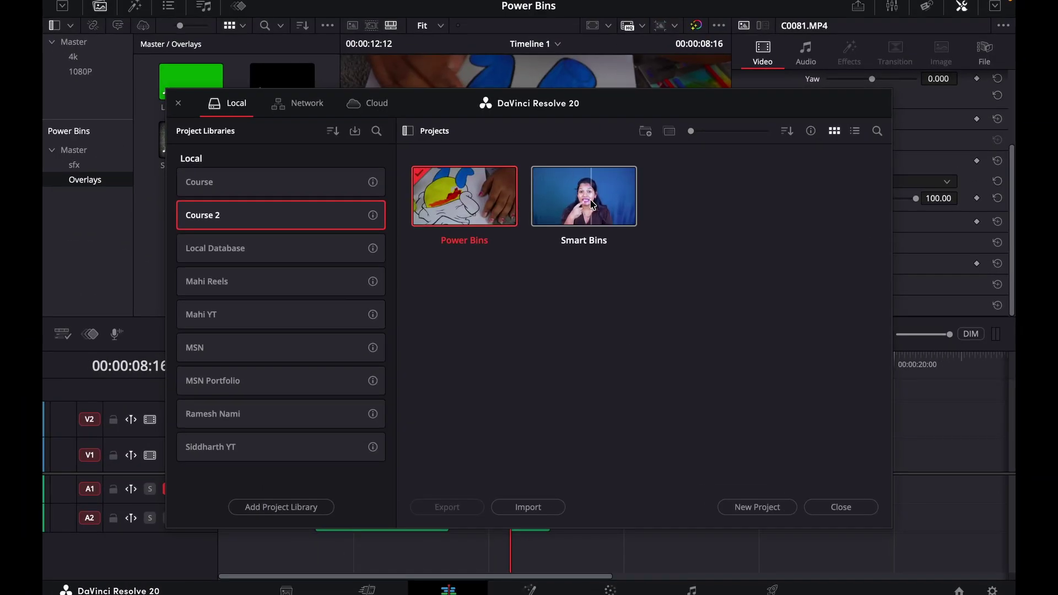
double_click(592, 205)
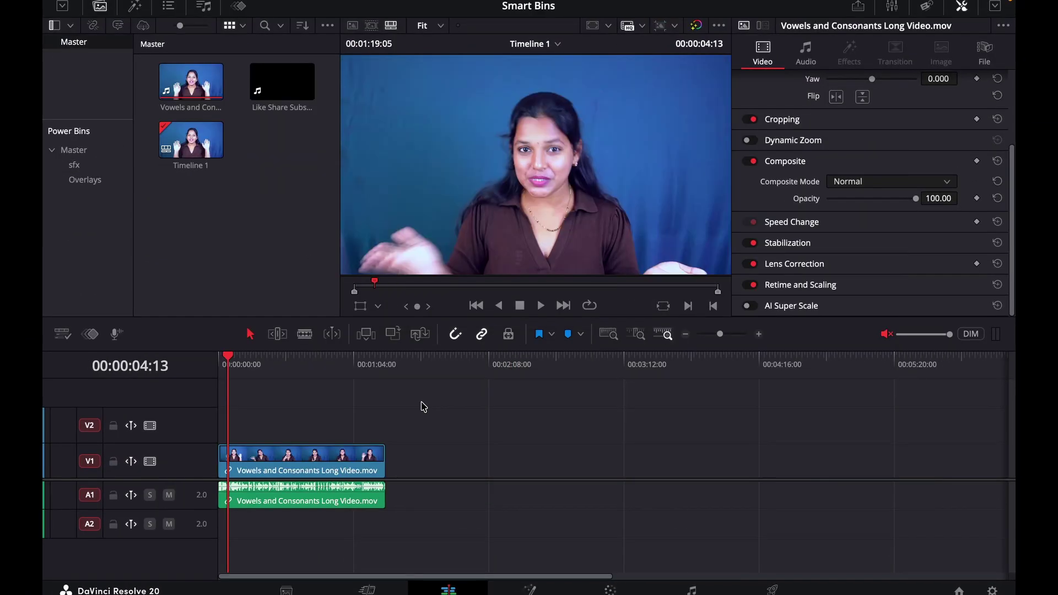
Place several sound effects from the sfx power bin, including big-impact, beneath the Vowels and Consonants video on the timeline
click(293, 359)
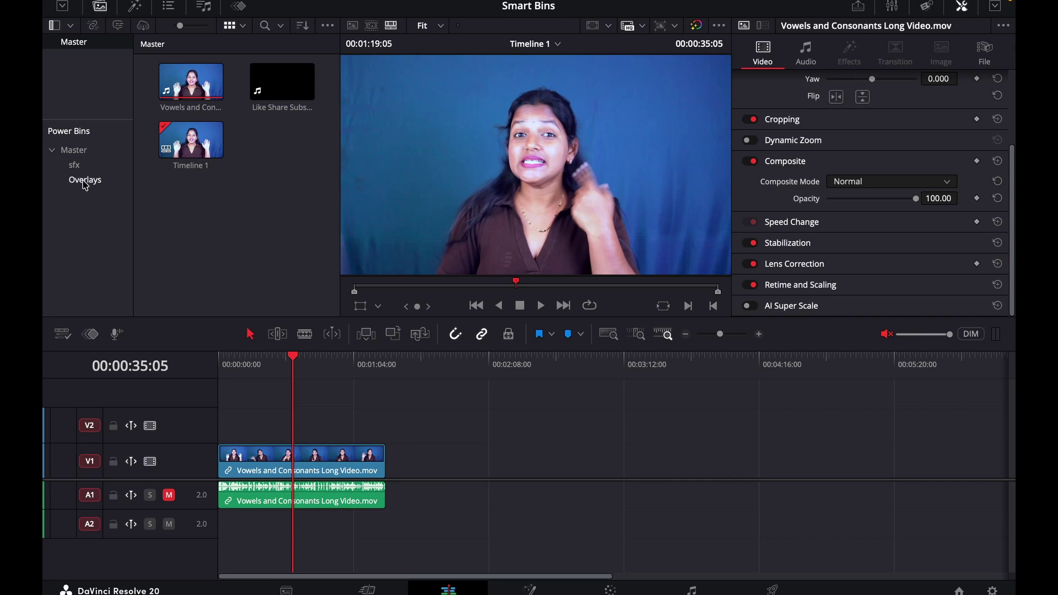
click(73, 164)
click(253, 98)
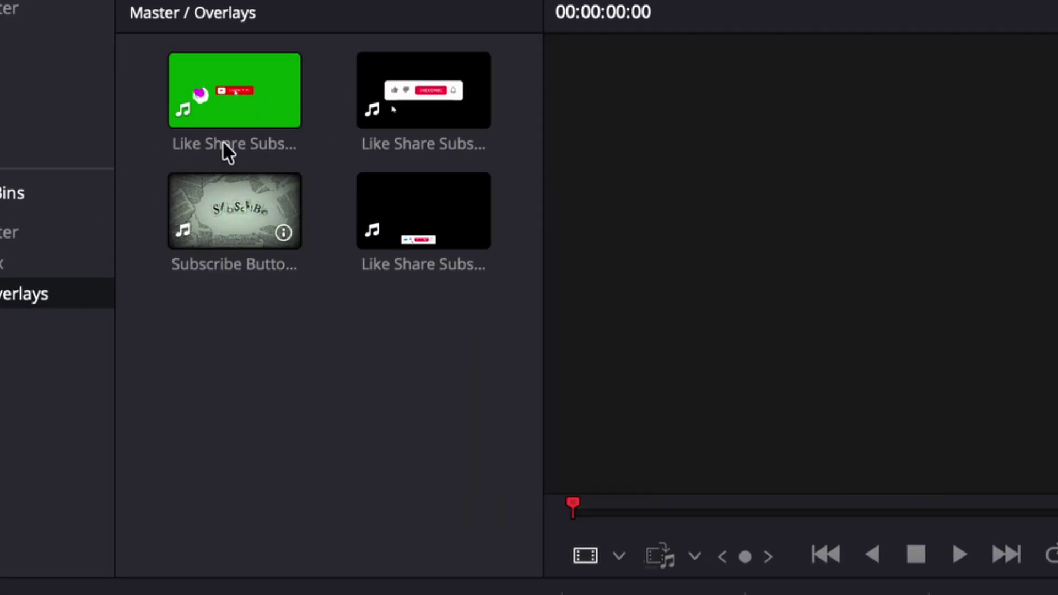
Preview the original and the keyed Like Share Subscribe clips in the Overlays power bin
click(410, 82)
click(285, 154)
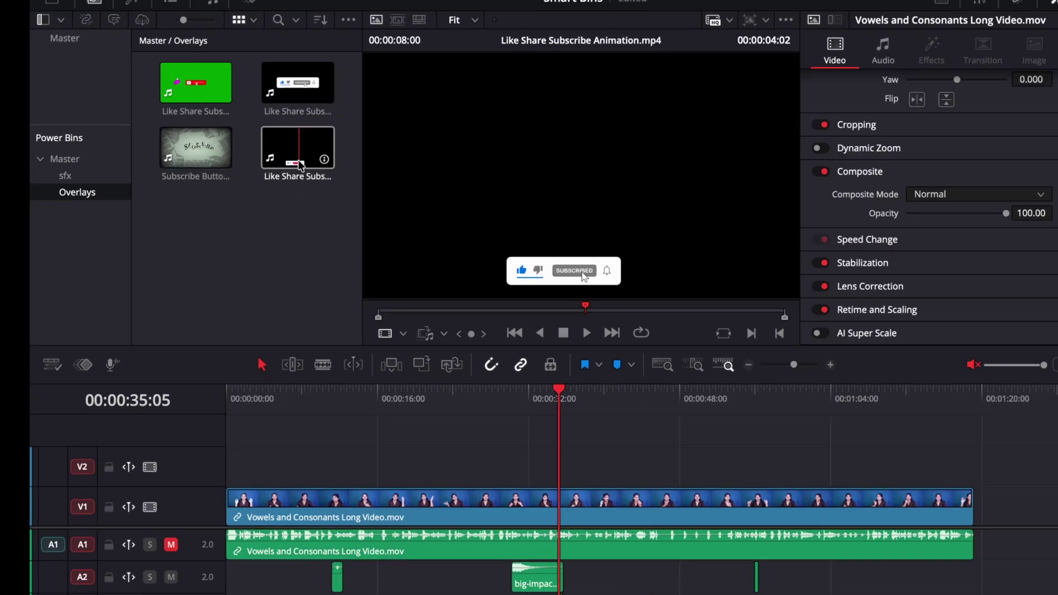
click(410, 91)
Try the original Like Share Subscribe Animation.mp4 on V2 at about 15 s over the video and delete it
drag(275, 83, 374, 424)
click(370, 374)
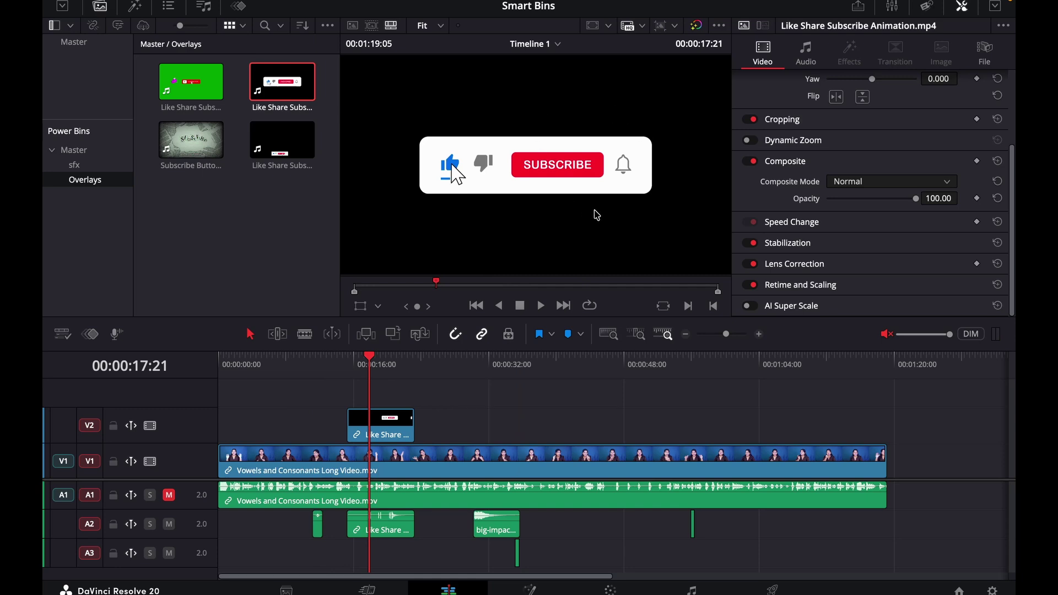
click(397, 428)
key(BackSpace)
Place the keyed Like Share Subscribe Animation copy from the Overlays power bin on V2 at about 19 s and check it over the video
click(293, 159)
drag(287, 148, 379, 427)
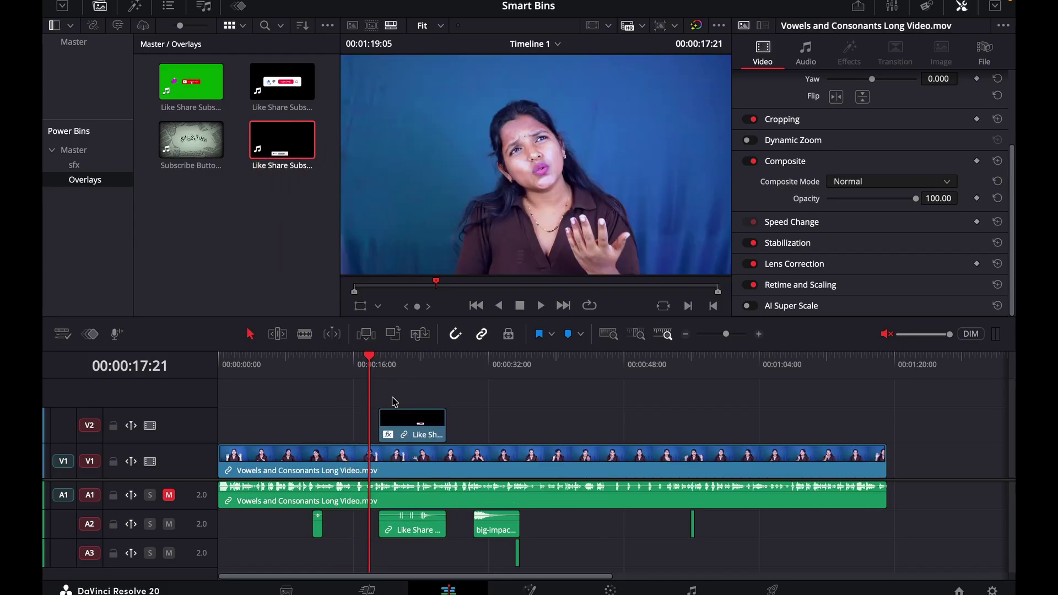
click(401, 367)
mouse_move(400, 368)
mouse_down()
mouse_move(425, 365)
mouse_move(406, 364)
mouse_up()
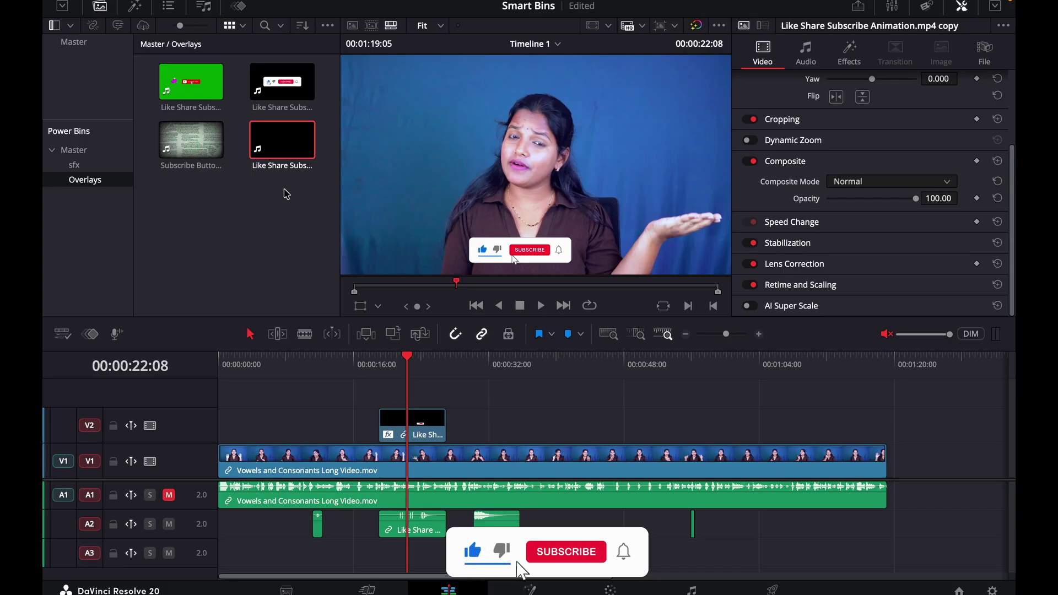
click(422, 378)
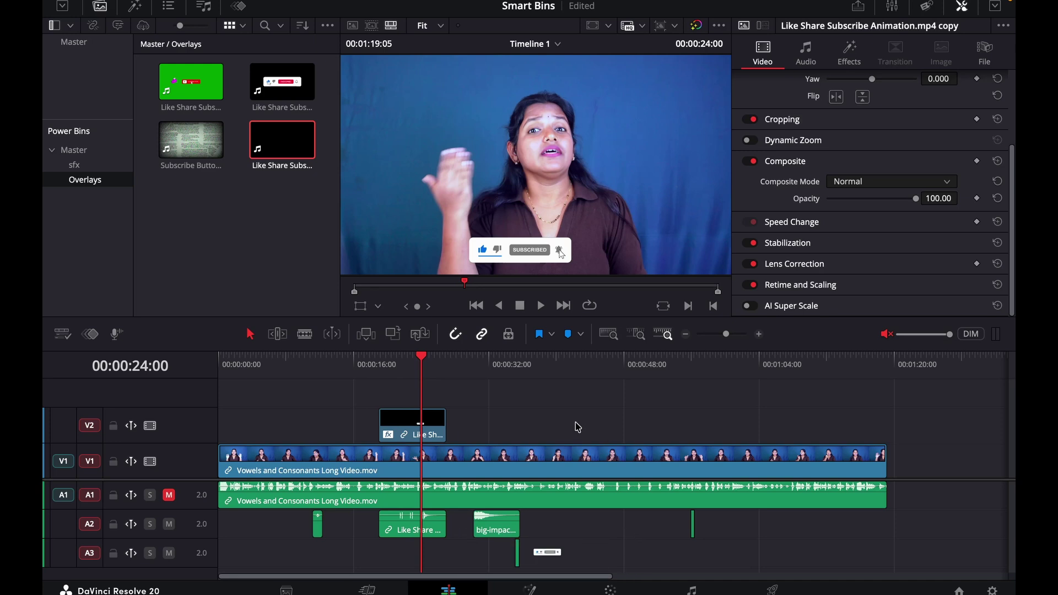
Add a Text+ title reading "Like this Video" on V2 at about 40 s, above the Vowels and Consonants video
click(571, 375)
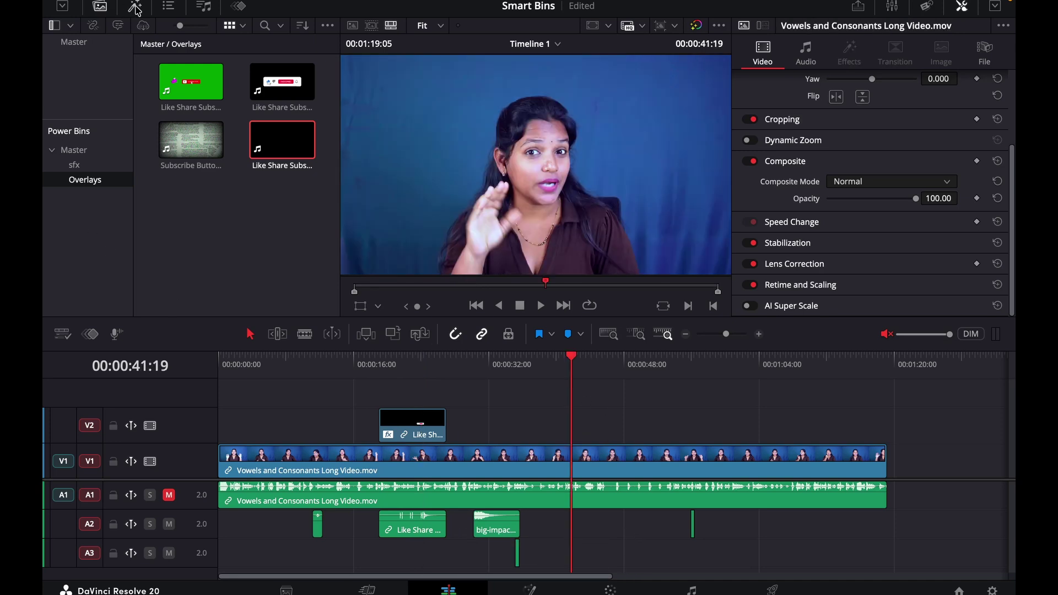
click(134, 7)
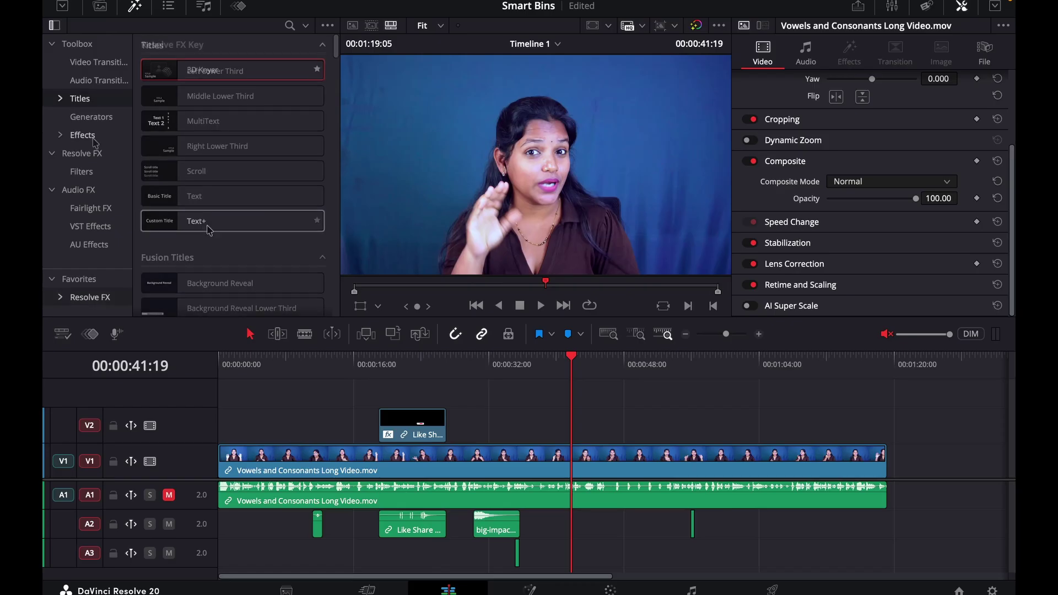
click(209, 223)
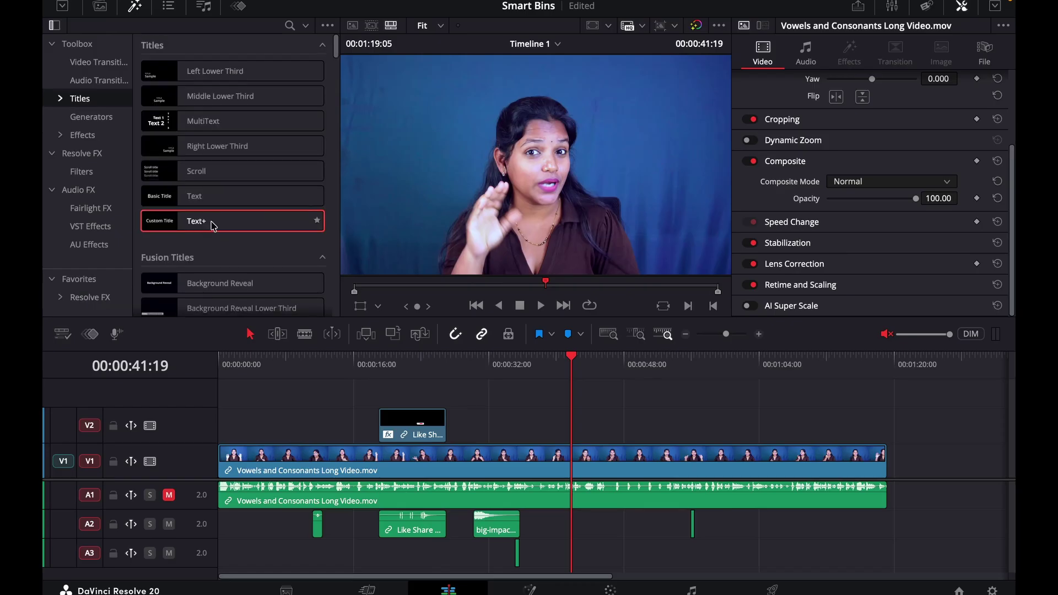
drag(568, 442, 572, 435)
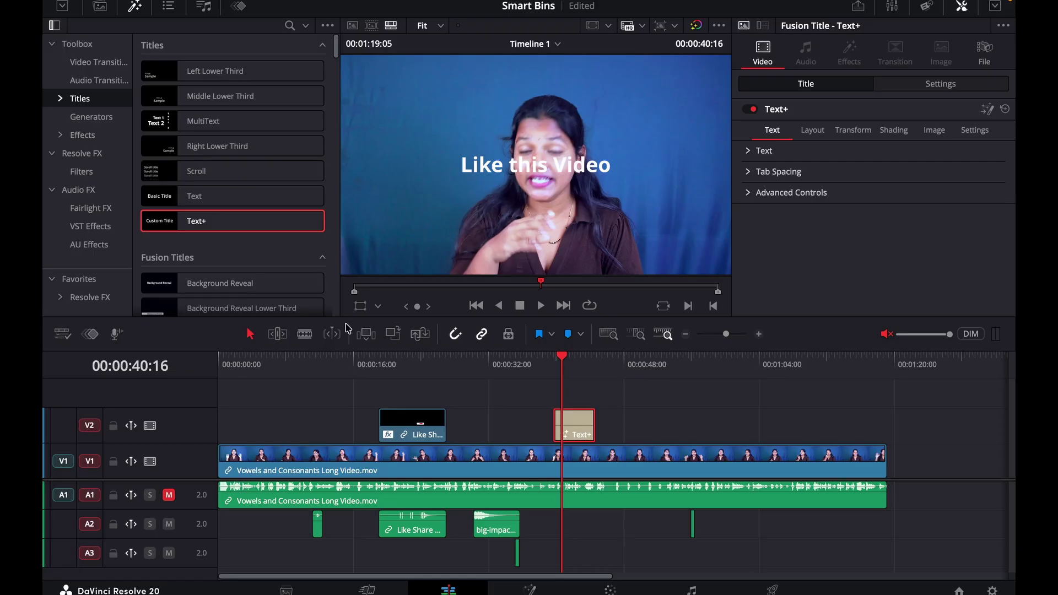
Move the title beside the speaker to about X -535, Y 56 and store it in the Overlays power bin
click(360, 305)
drag(578, 167, 470, 155)
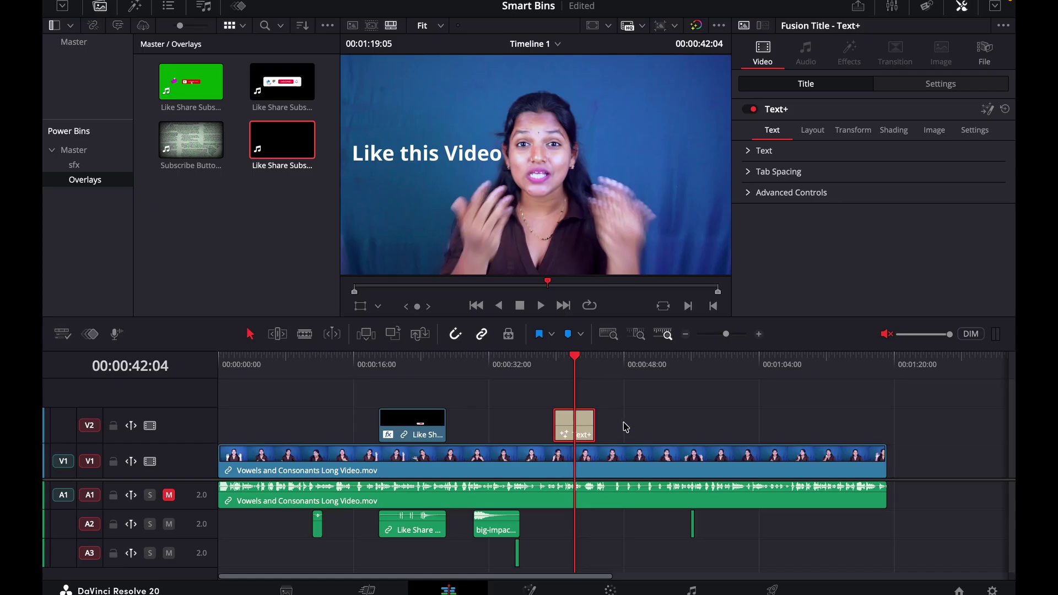
drag(578, 432, 226, 237)
click(281, 229)
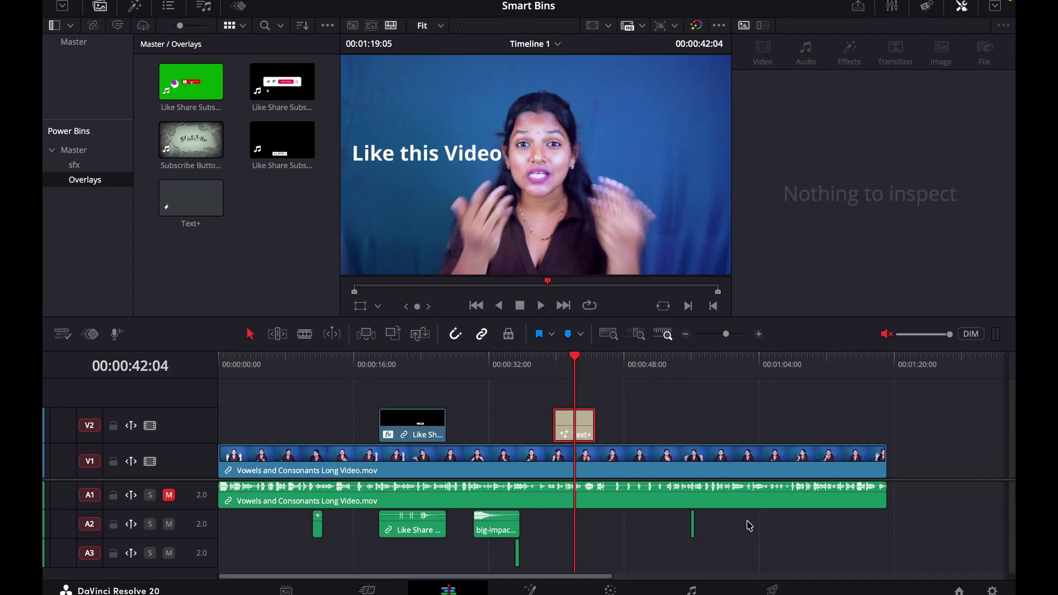
click(964, 590)
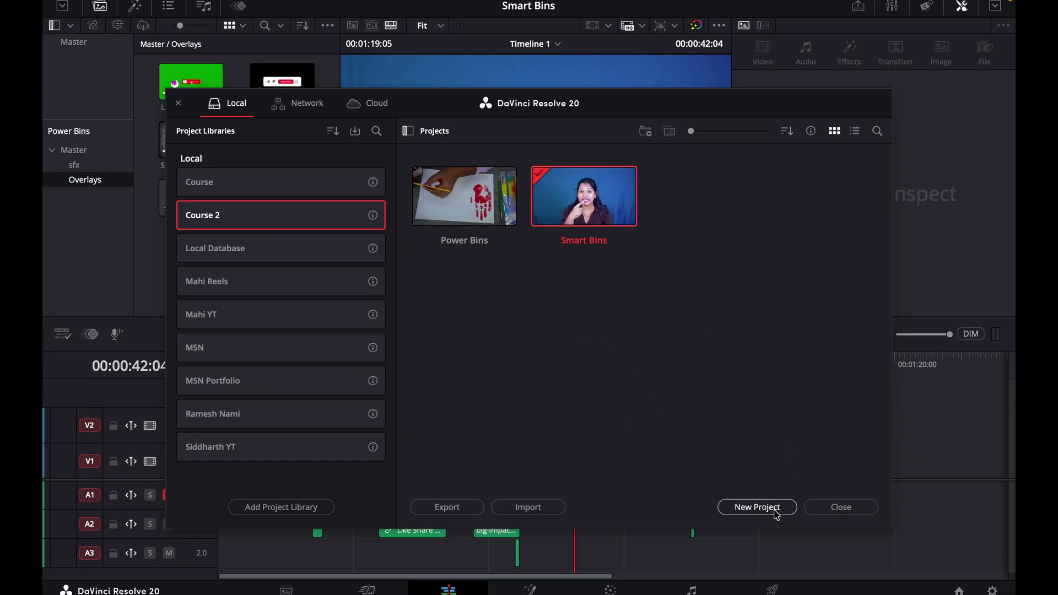
click(842, 507)
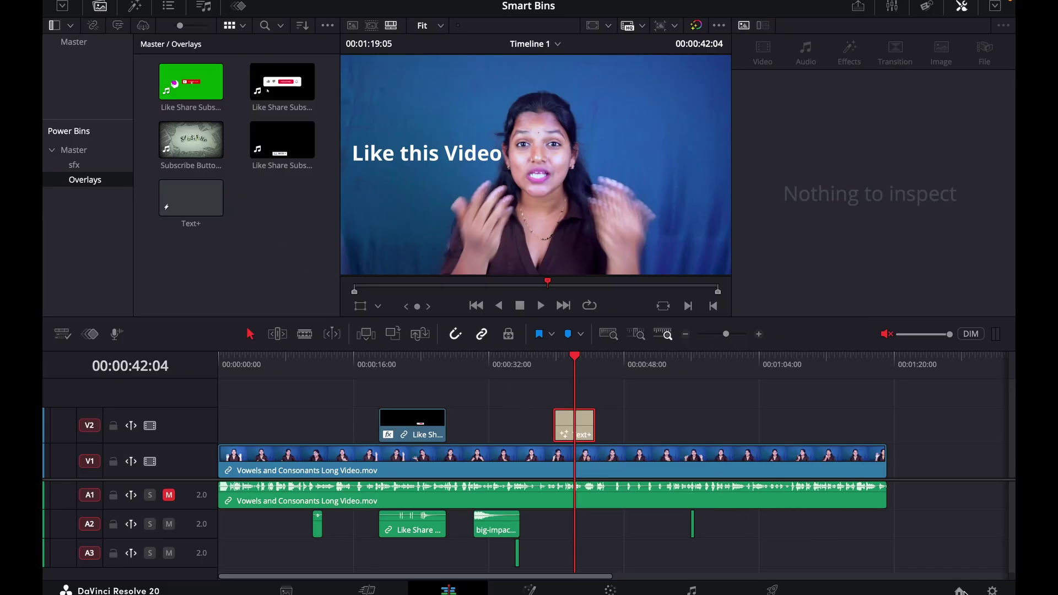
click(959, 591)
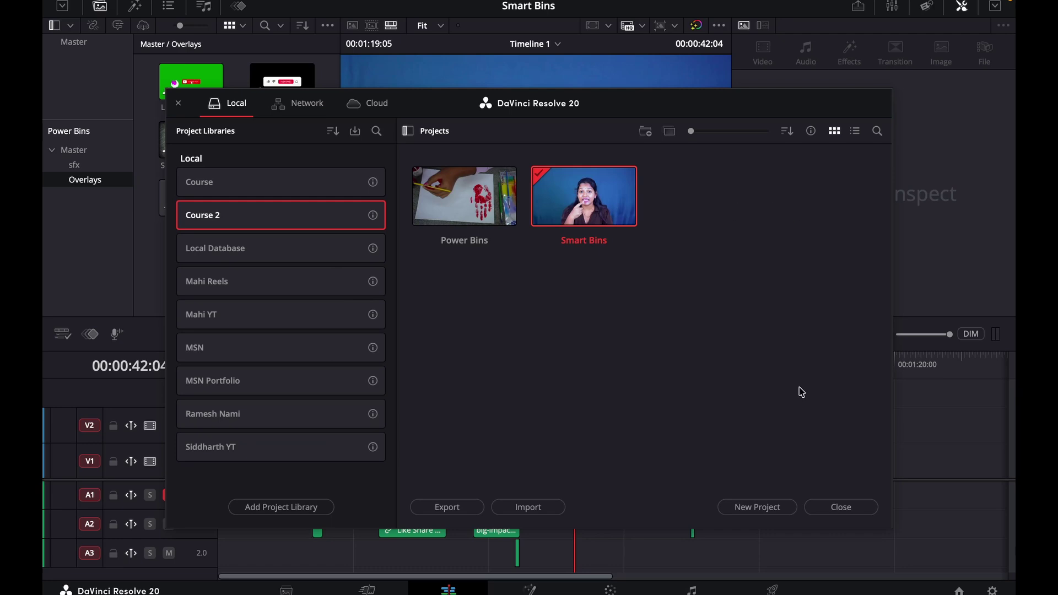
click(861, 508)
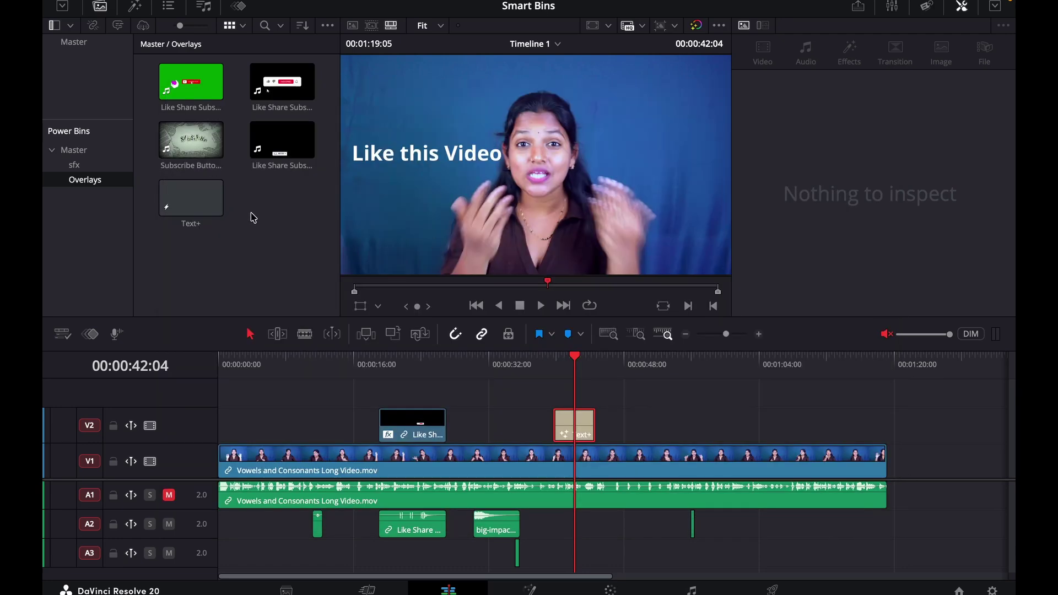
click(208, 214)
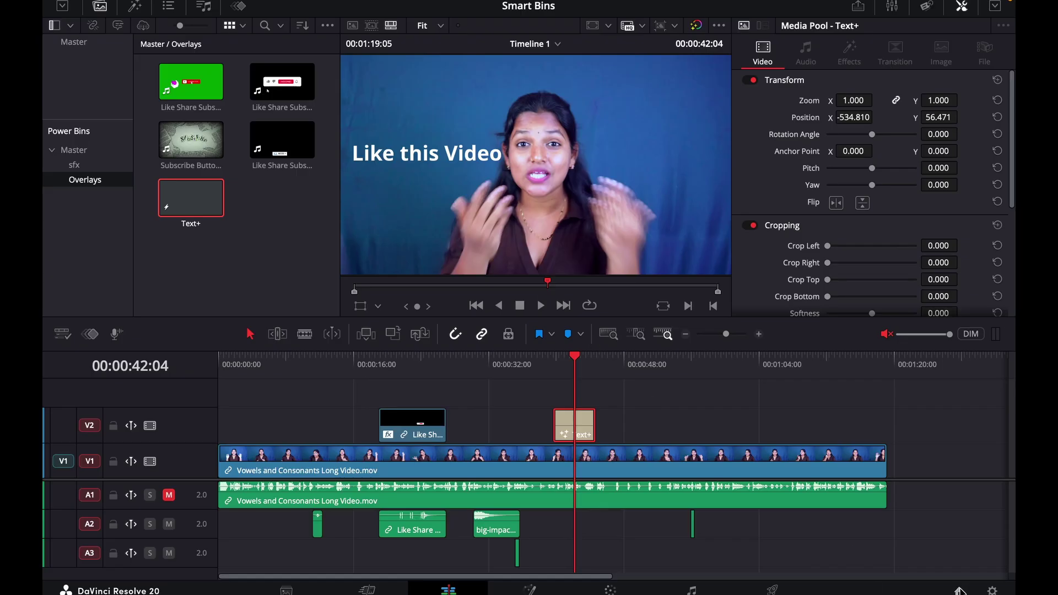
Create a new project named Demo in the Course 2 project library
click(959, 590)
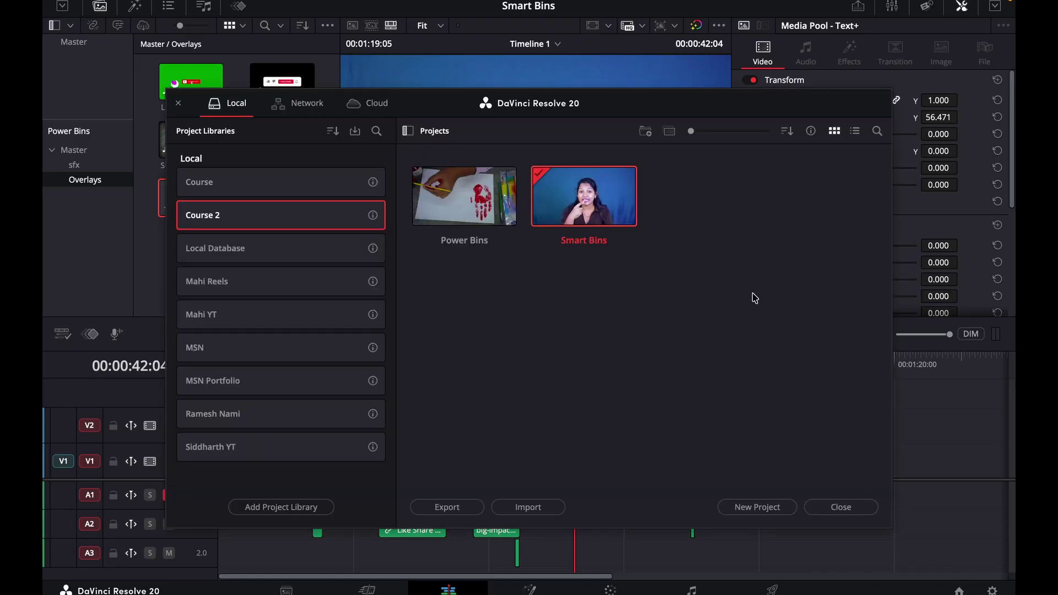
click(774, 507)
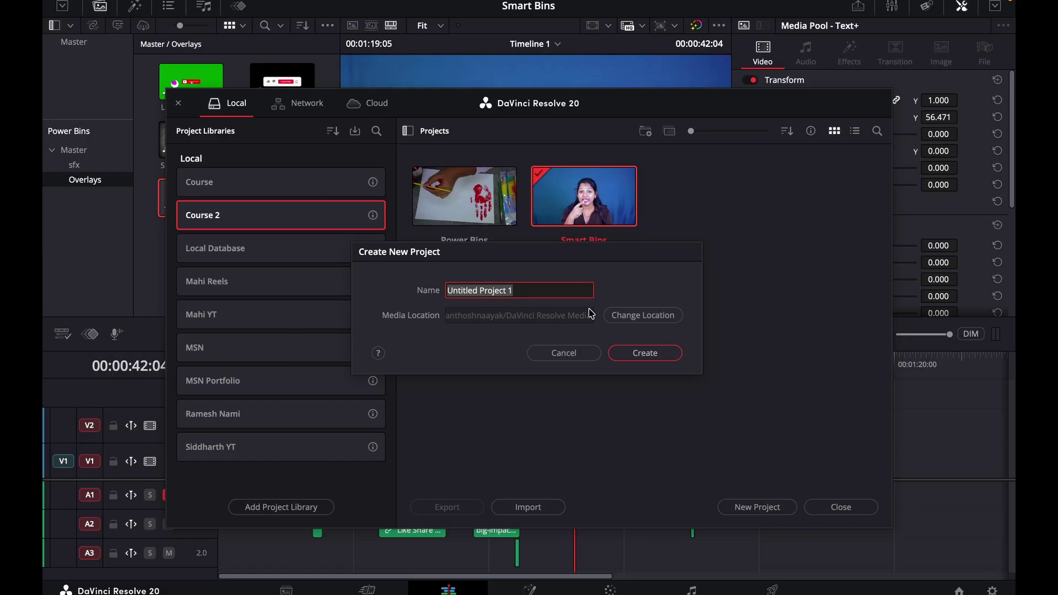
text(Demo)
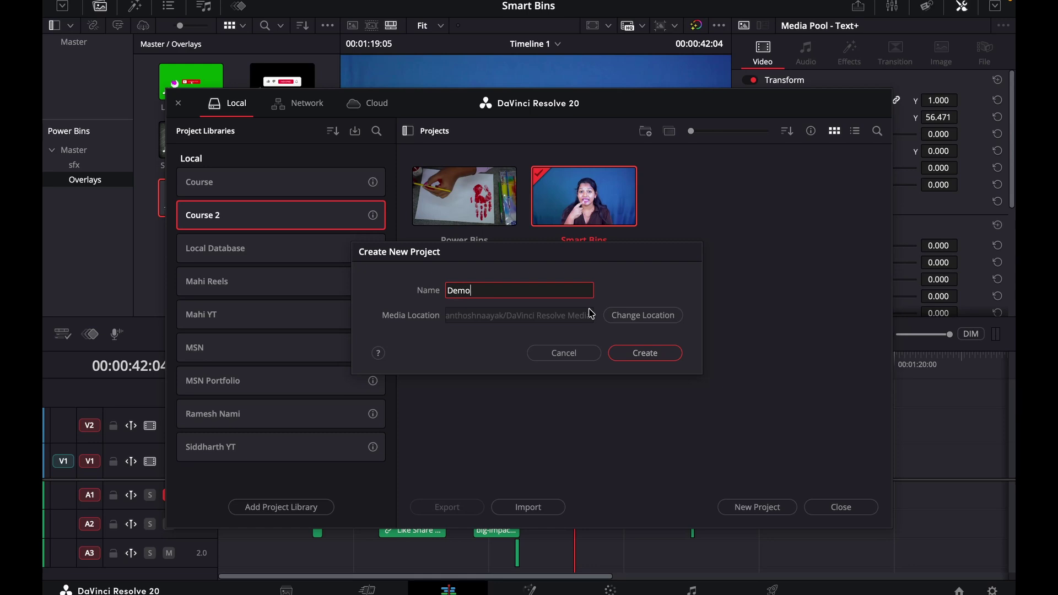
key(Return)
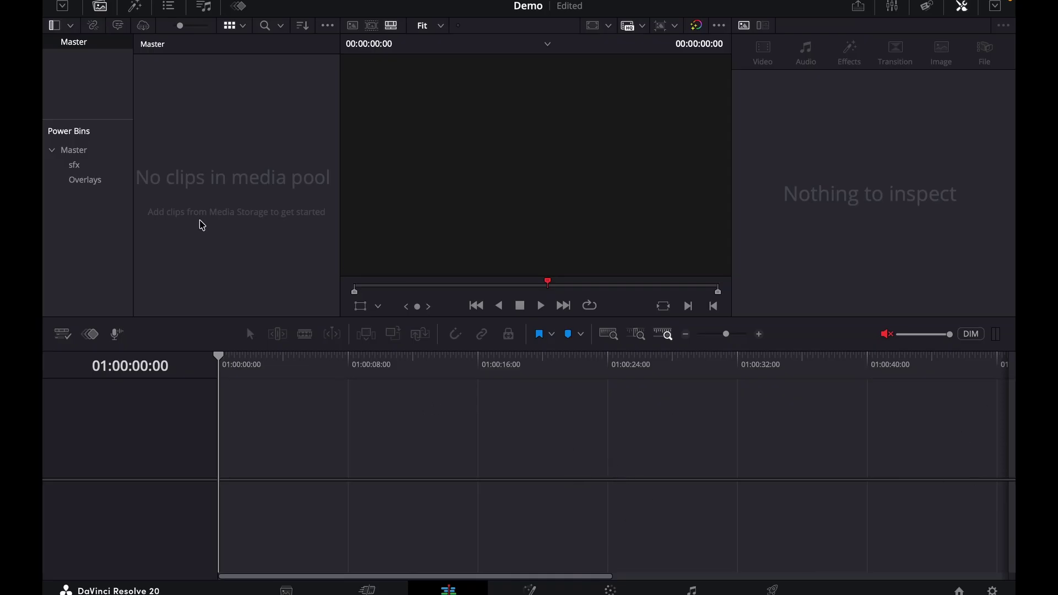
Check the contents of the sfx and Overlays power bins in the new project
click(76, 166)
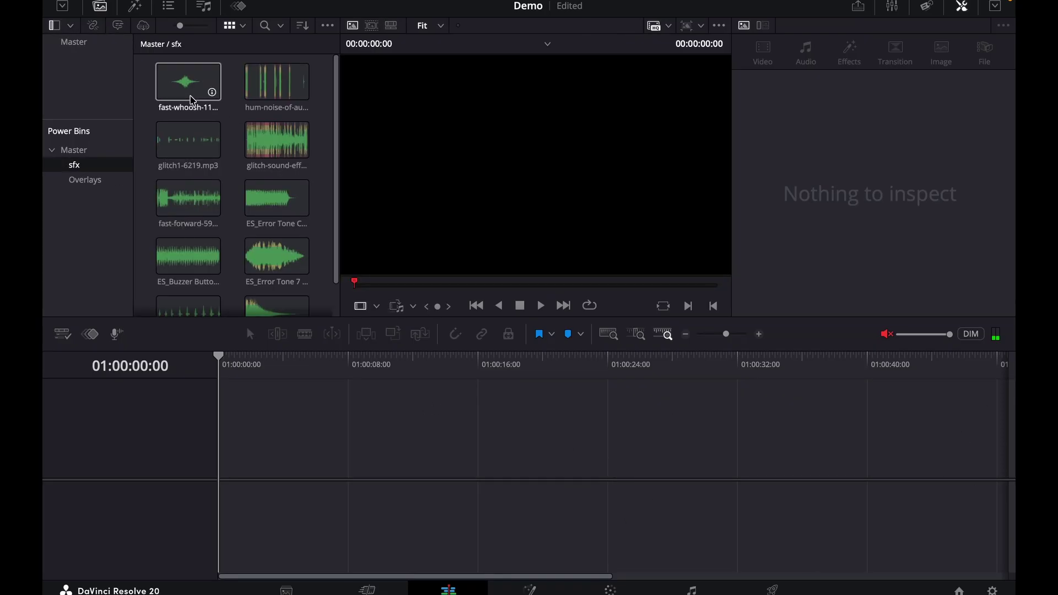
scroll(276, 220, down, 2)
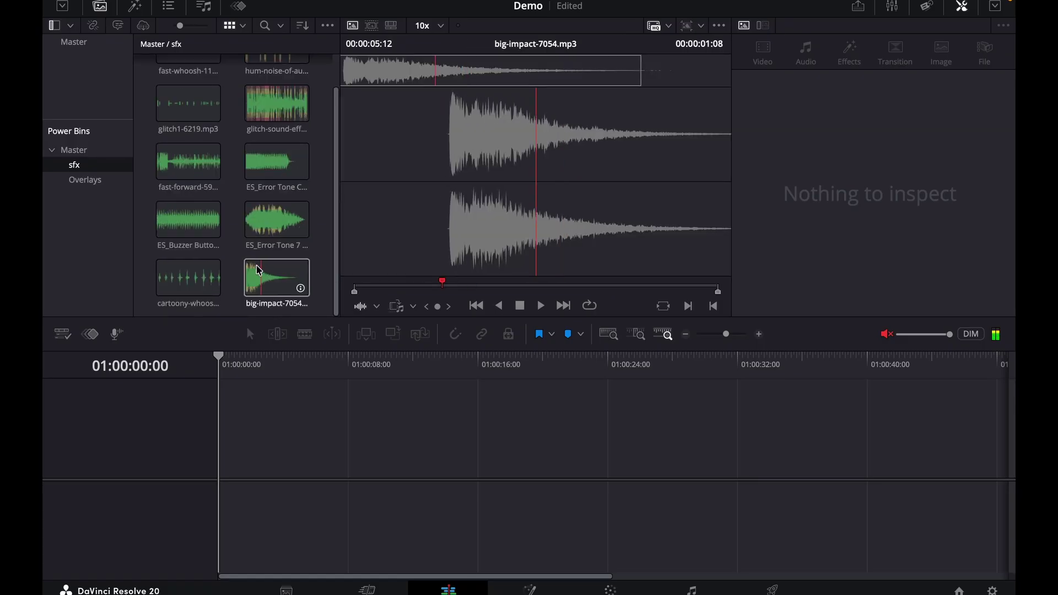
click(96, 181)
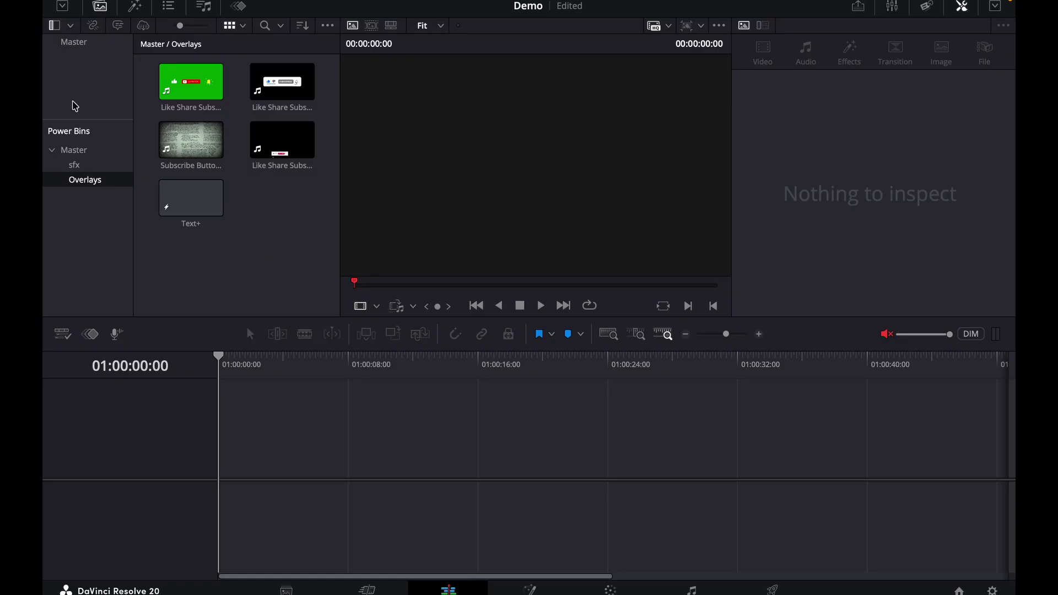
Import Coffe Add .mov from the CLIP folder on T7 Shield into the Master bin and place it at the timeline start
right_click(80, 81)
click(251, 114)
right_click(245, 99)
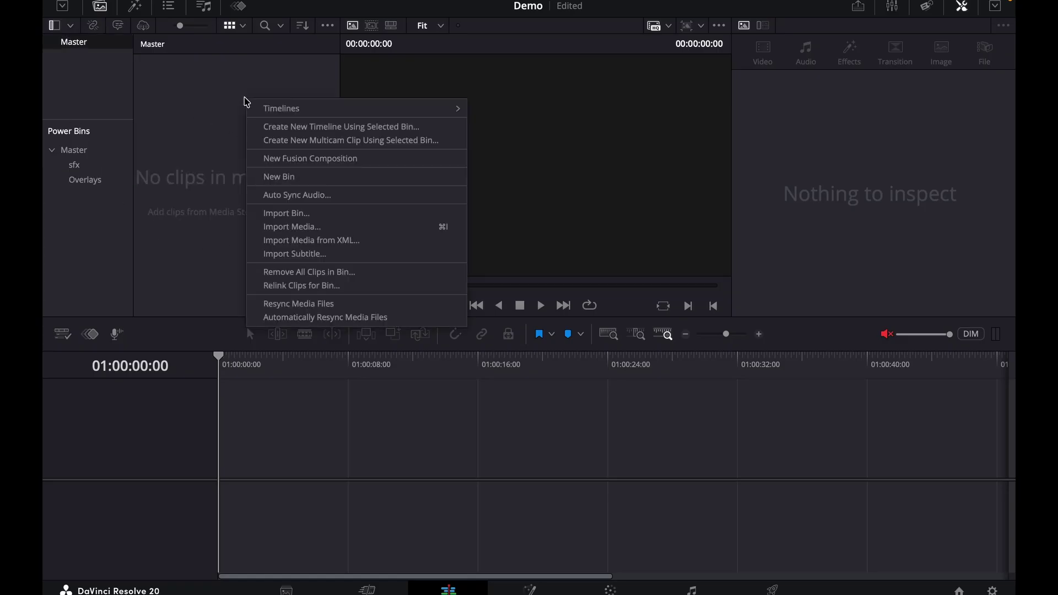
click(322, 226)
click(542, 102)
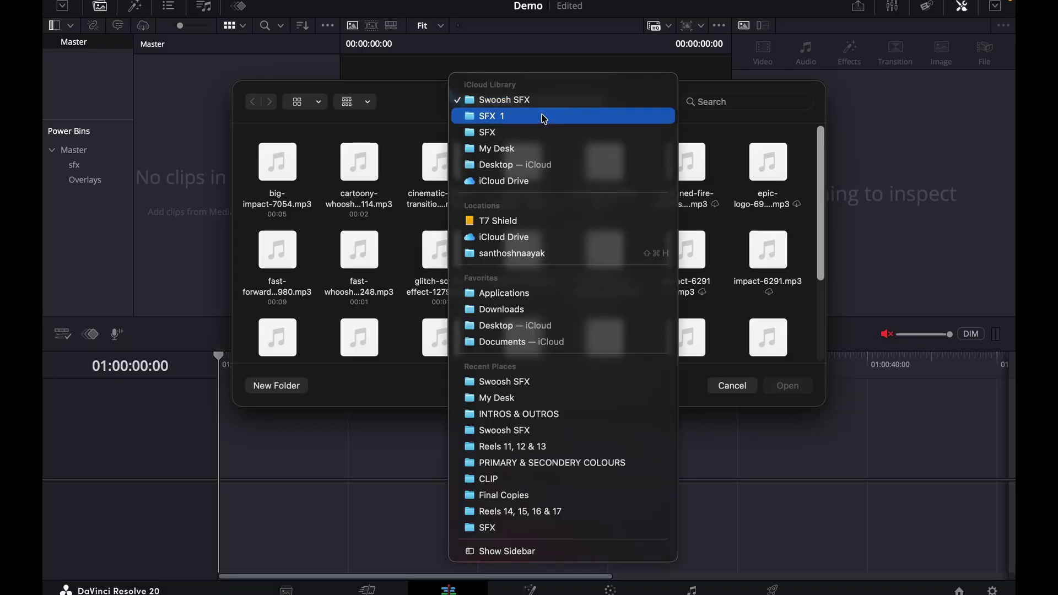
click(515, 220)
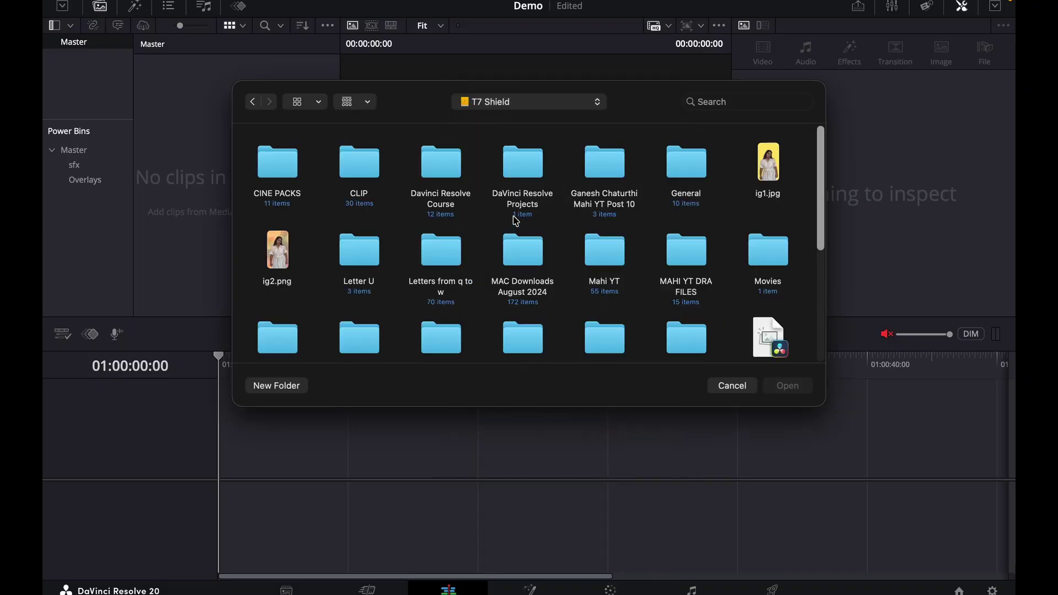
click(363, 164)
click(800, 385)
drag(190, 83, 237, 463)
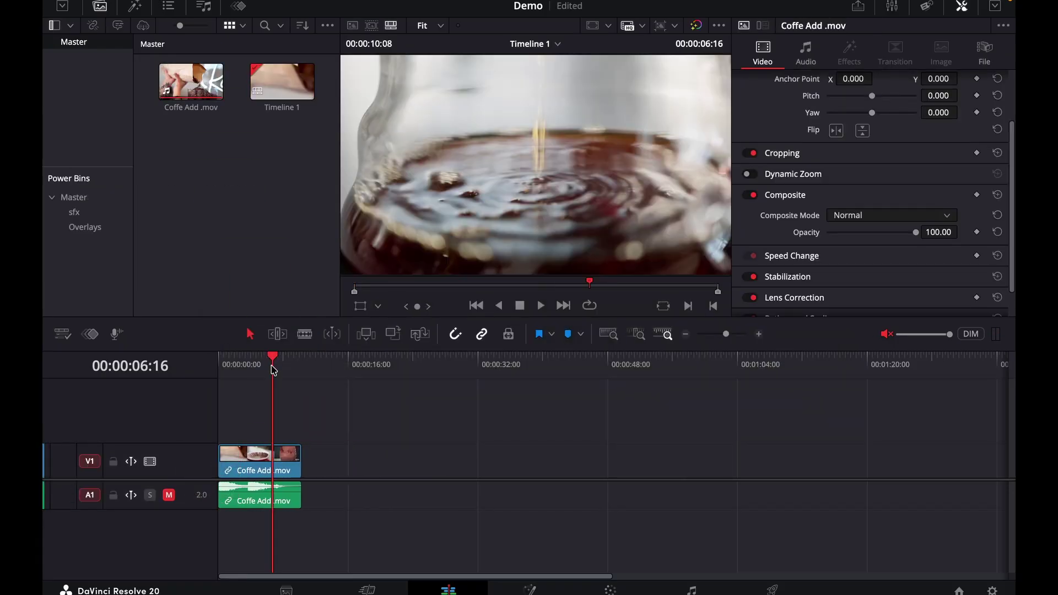
Place the stored Text+ title from the Overlays power bin on V2 at about 3.5 s over the coffee clip
mouse_move(272, 363)
mouse_down()
mouse_move(219, 364)
mouse_move(281, 376)
mouse_up()
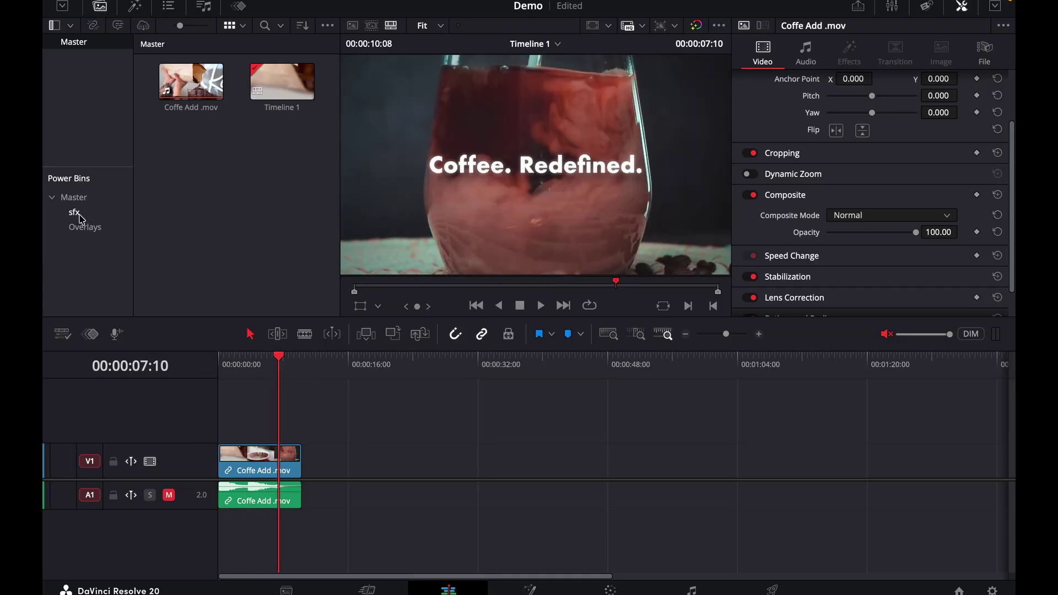
click(87, 228)
click(249, 236)
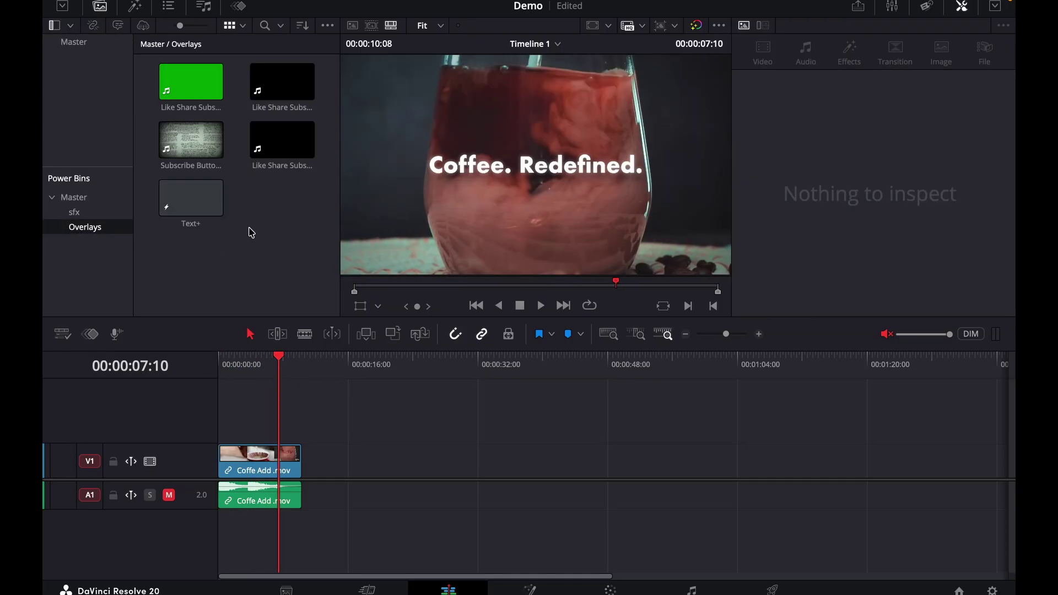
click(267, 374)
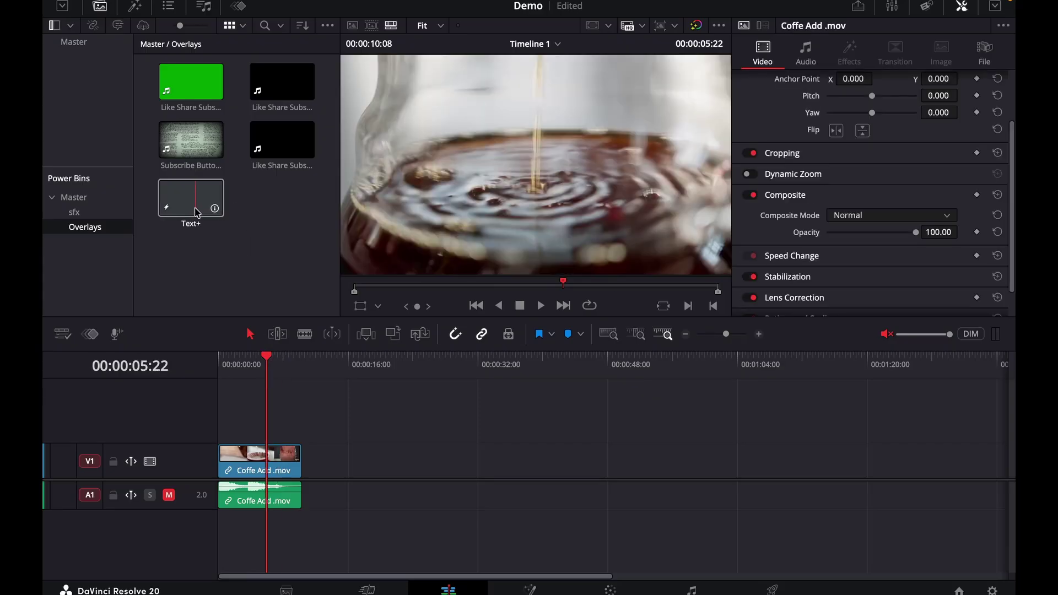
drag(190, 212, 248, 413)
click(249, 358)
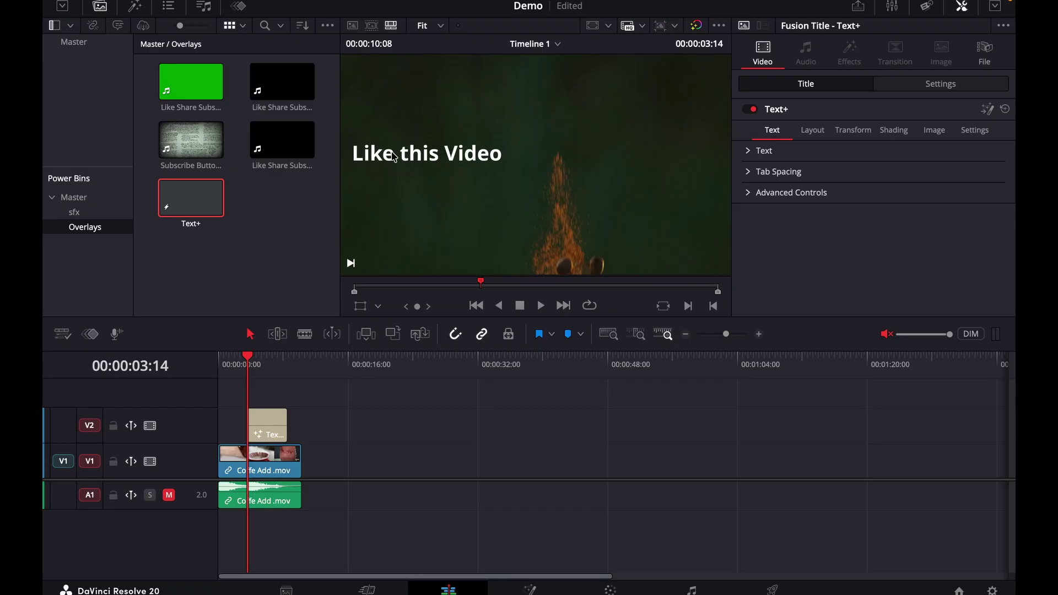
drag(265, 359, 252, 370)
Move the V2 title to the lower centre of the frame, about X 17, Y -309, and check it over the clip
click(940, 84)
click(360, 306)
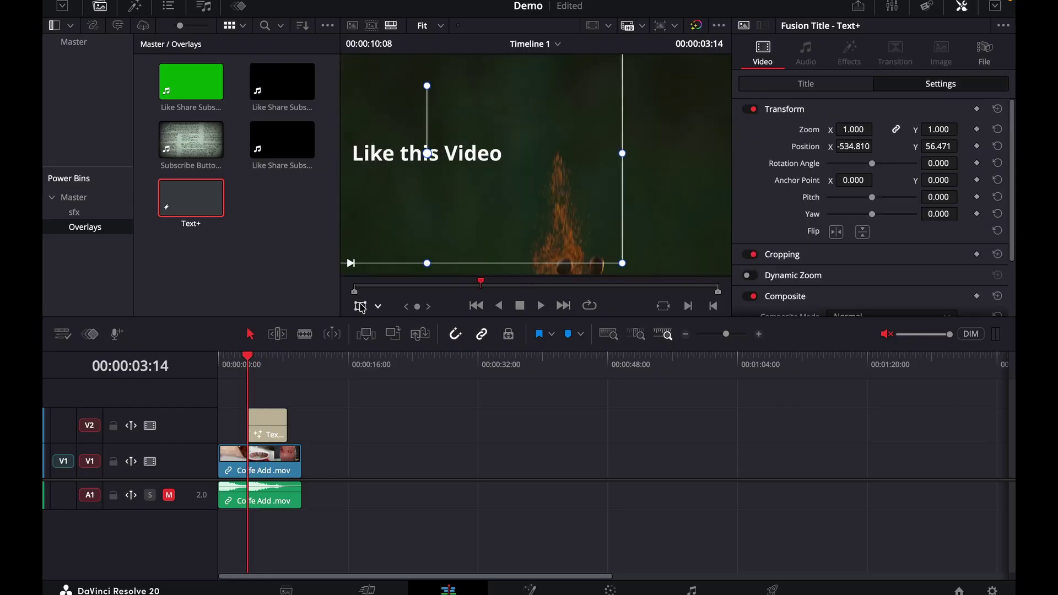
drag(395, 159, 502, 230)
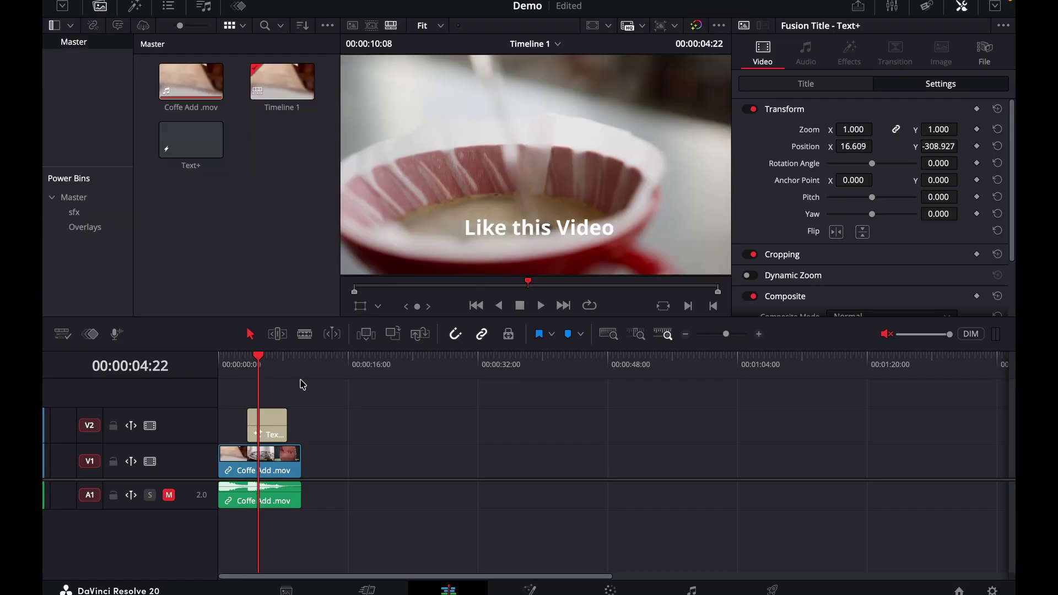
drag(258, 380, 254, 378)
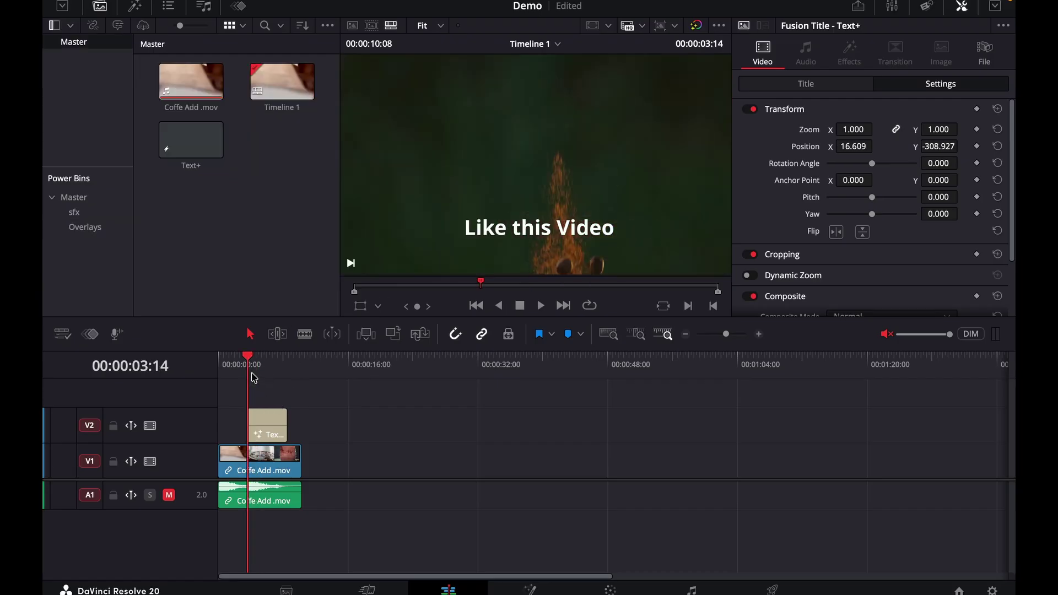
click(264, 361)
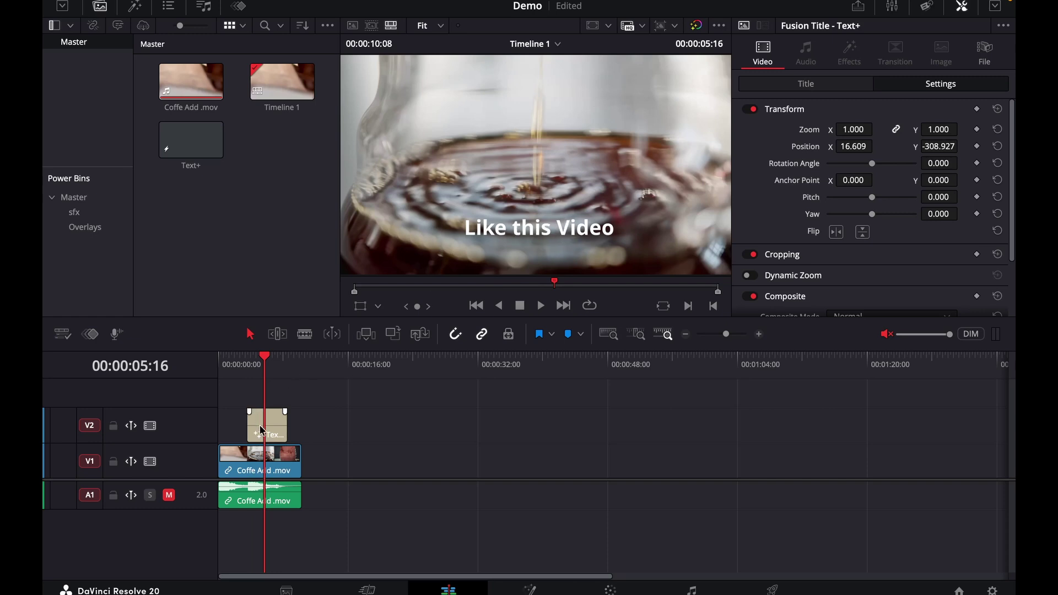
Try the Text+ title from the Master bin on V3 near the clip's start, compare its position with the V2 title, and delete it
click(271, 433)
drag(181, 146, 246, 385)
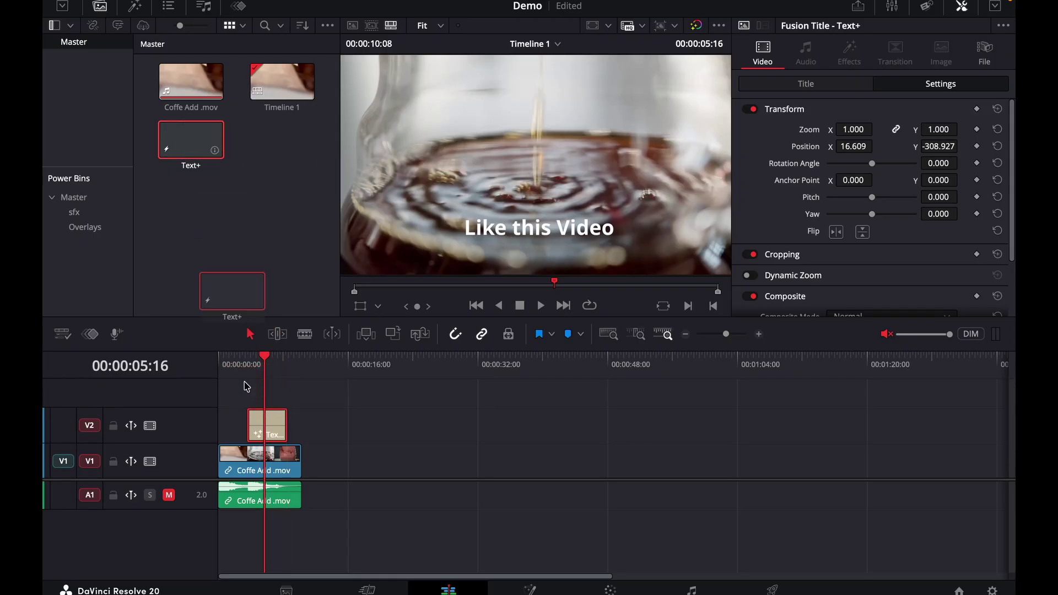
click(236, 366)
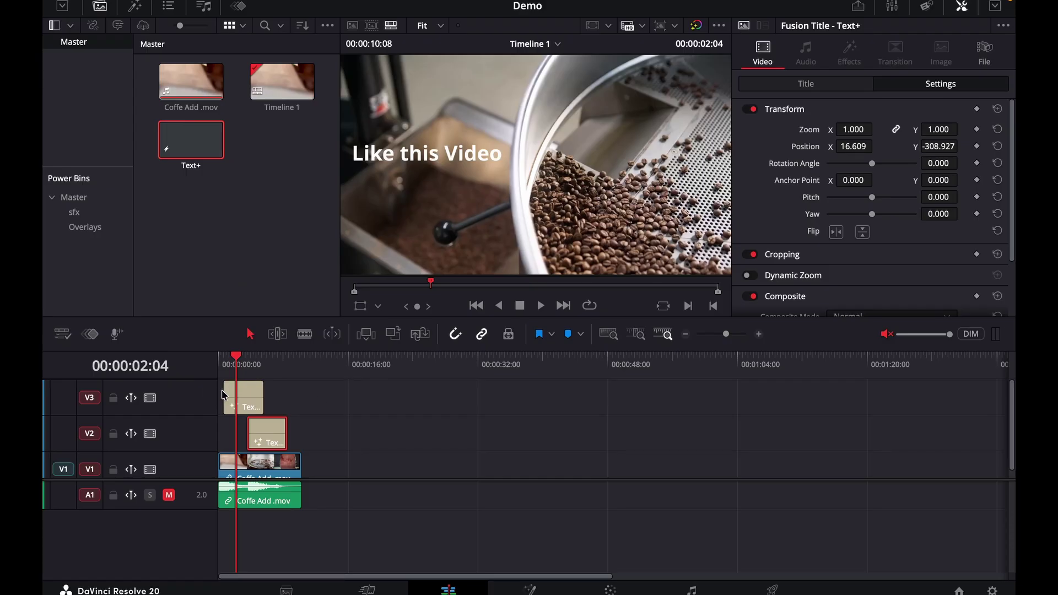
click(239, 400)
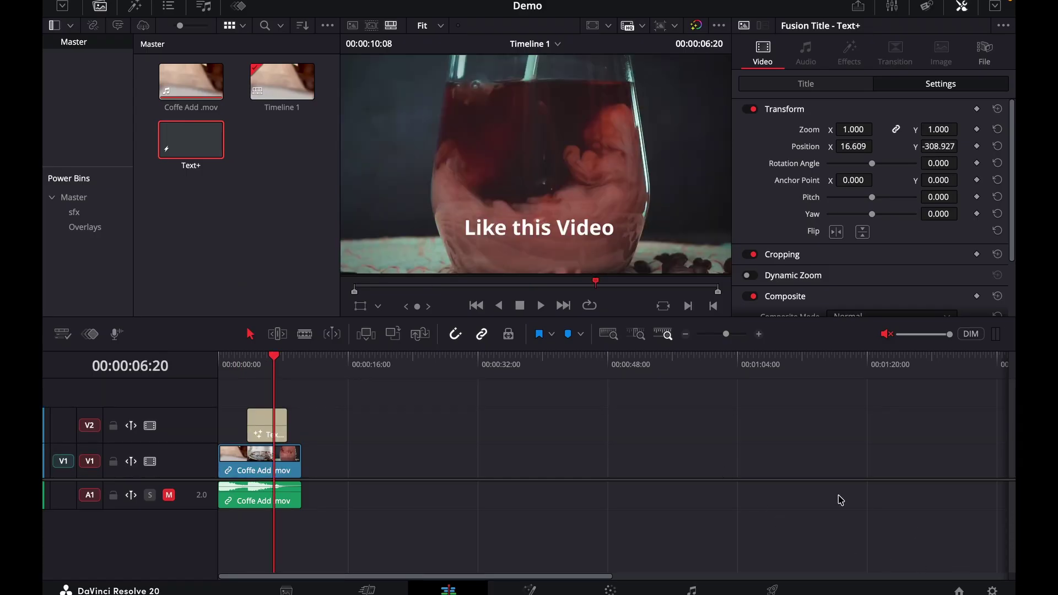
Switch the project manager from the Course 2 library to the local Reels project library
click(959, 591)
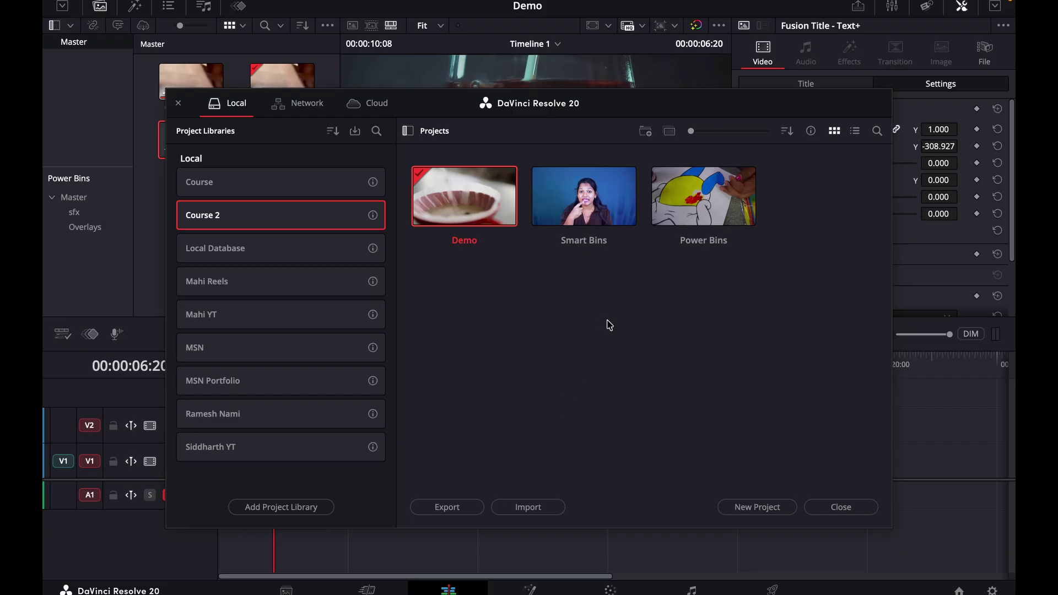
click(271, 288)
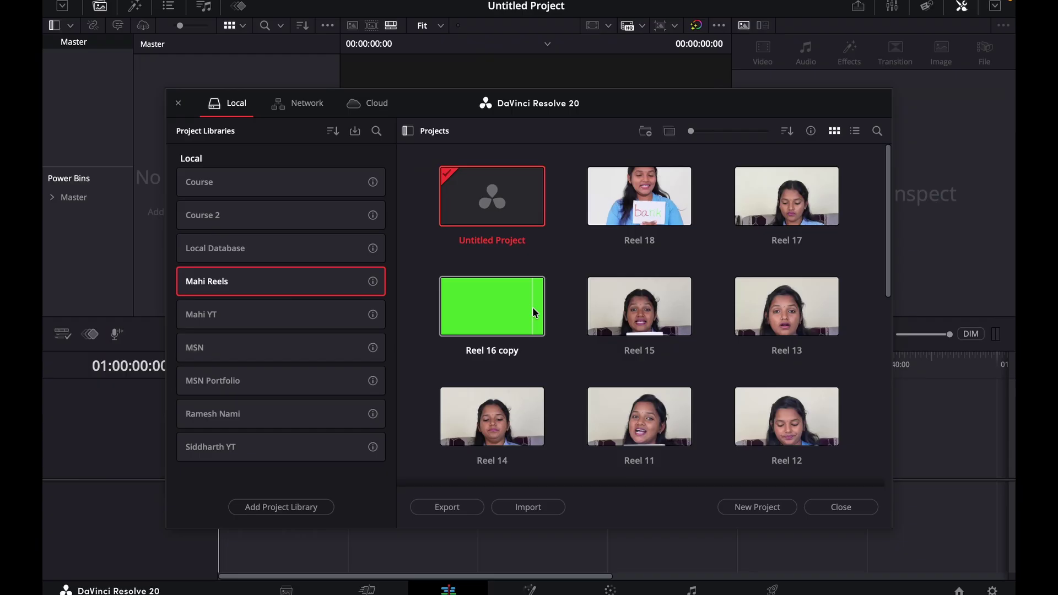
Browse the projects in the Reels library and open the Reel 18 project to check its power bins
scroll(709, 360, down, 1)
scroll(709, 359, up, 1)
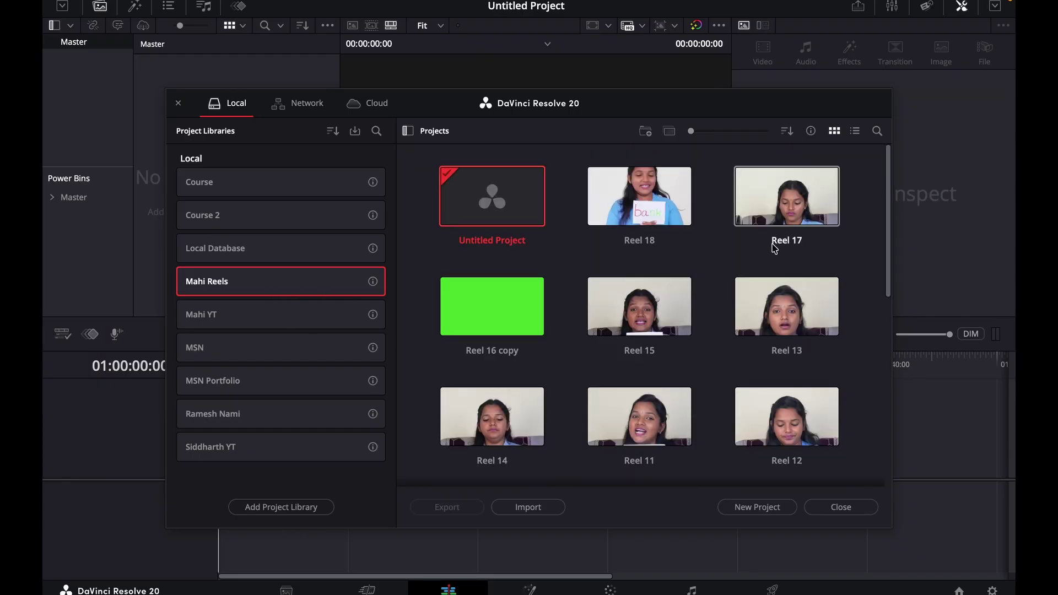
double_click(671, 208)
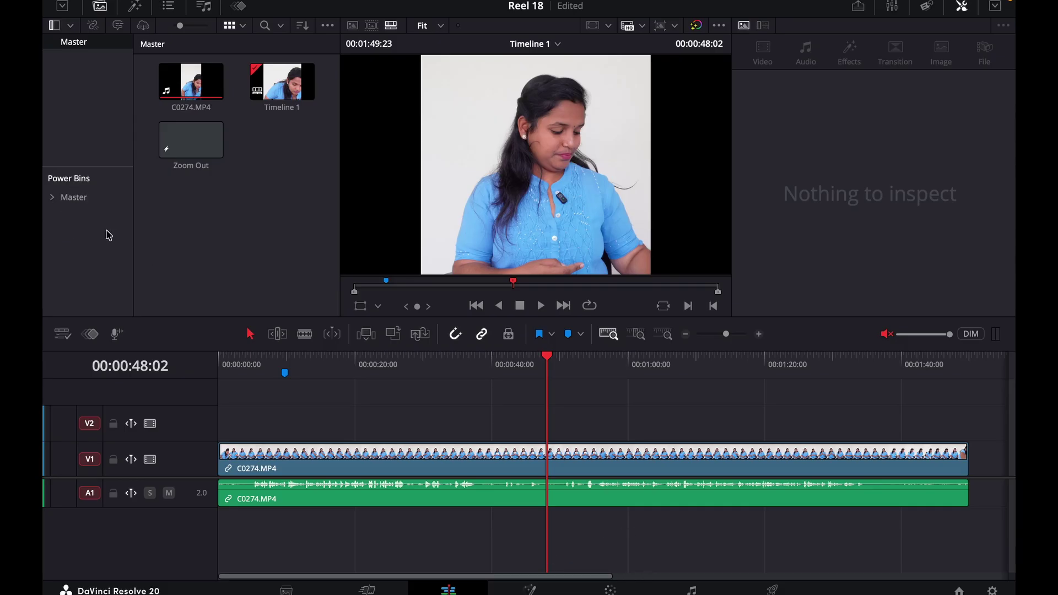
Return to the Course 2 project library and open the Power Bins project
click(959, 590)
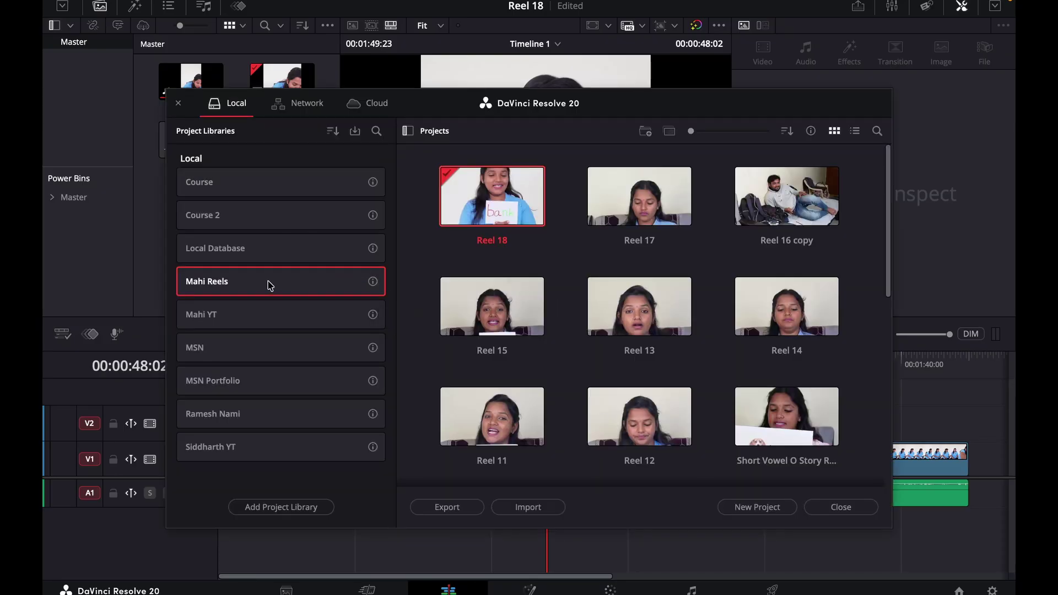
click(251, 220)
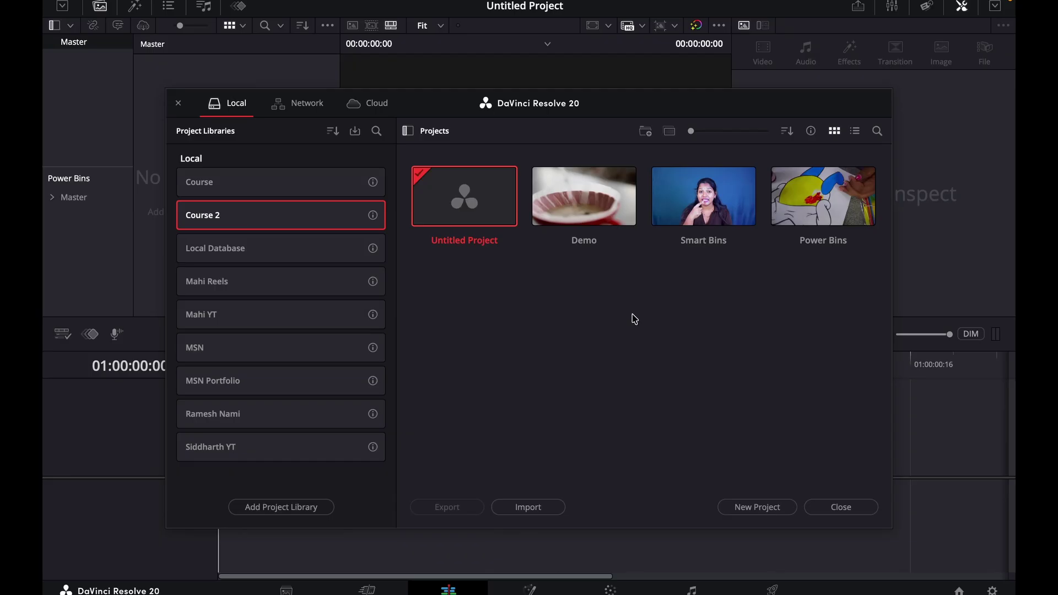
double_click(820, 197)
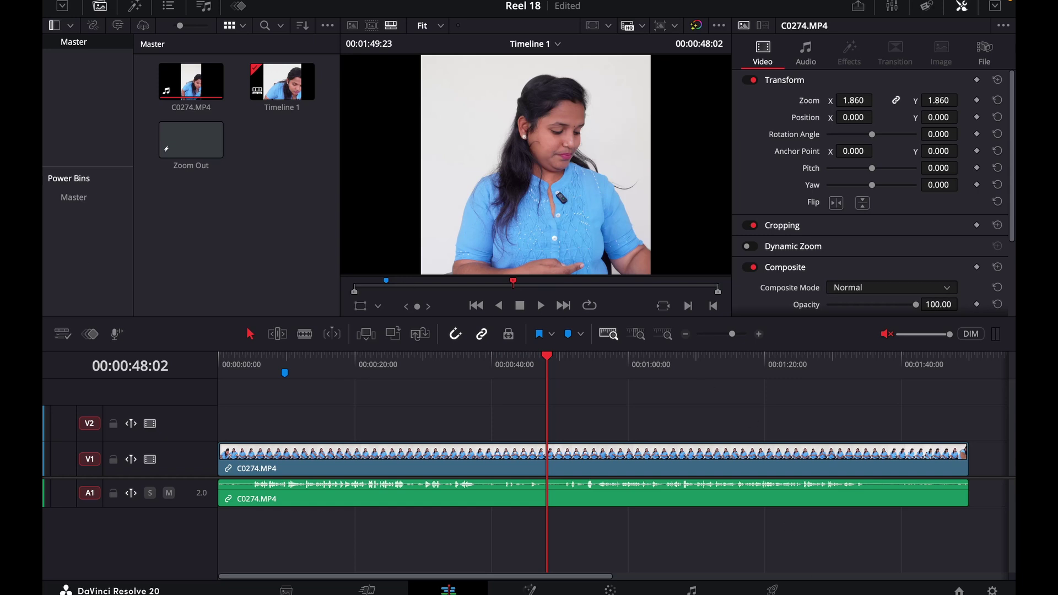
click(959, 590)
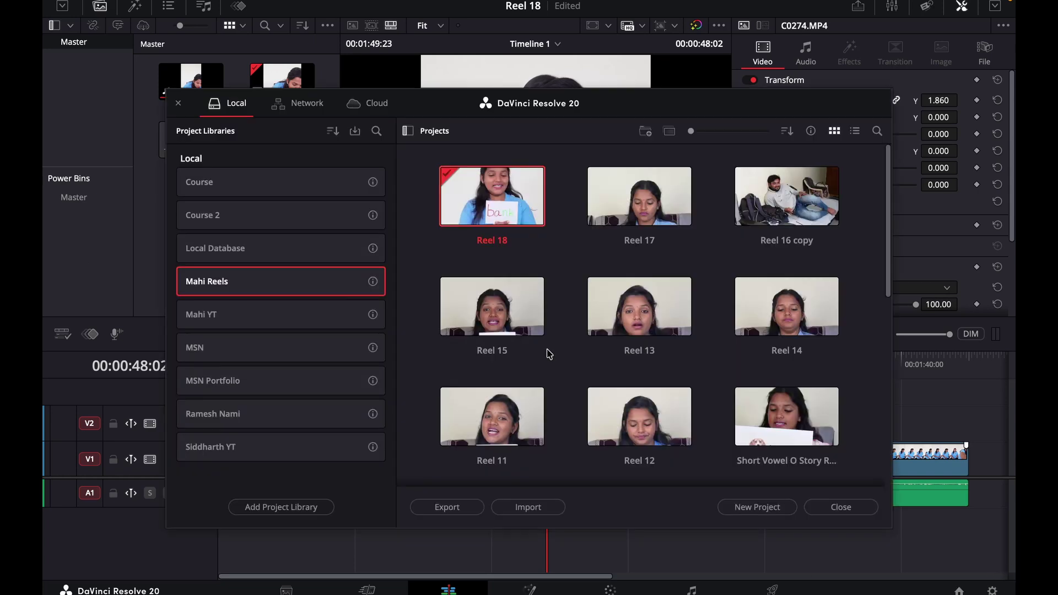
click(246, 223)
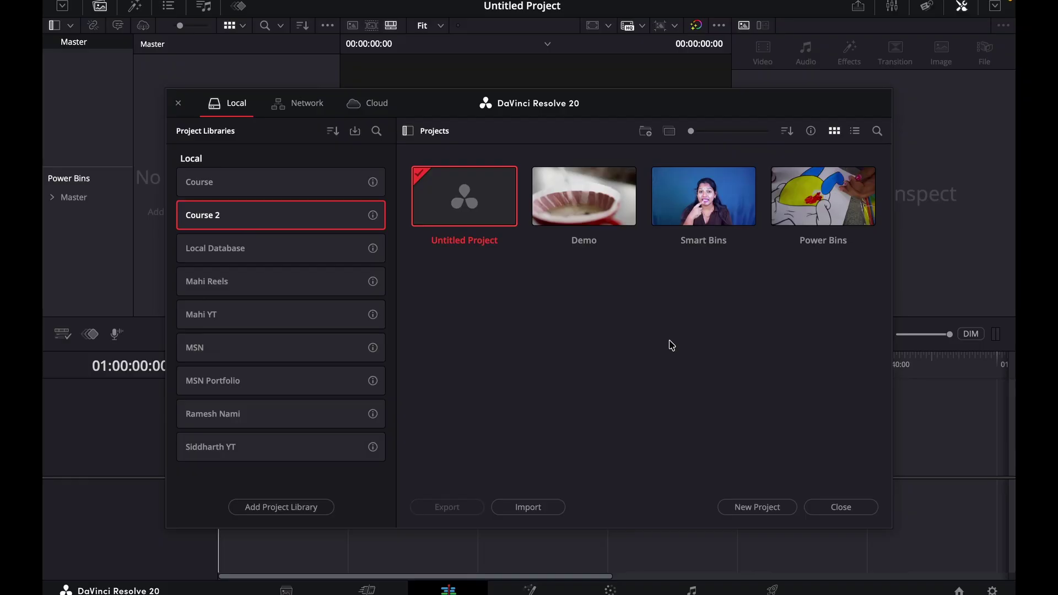
double_click(815, 212)
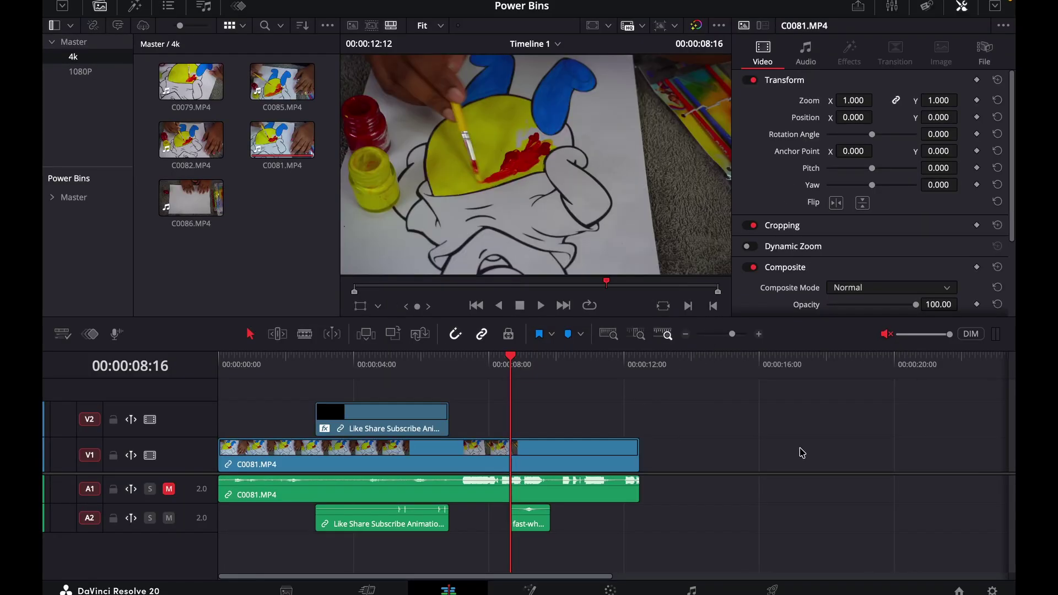
Check the subscribe overlay at about 4:16 on the timeline and view the contents of the Overlays power bin
mouse_move(377, 376)
mouse_down()
mouse_move(340, 368)
mouse_move(435, 368)
mouse_move(376, 368)
mouse_up()
click(64, 197)
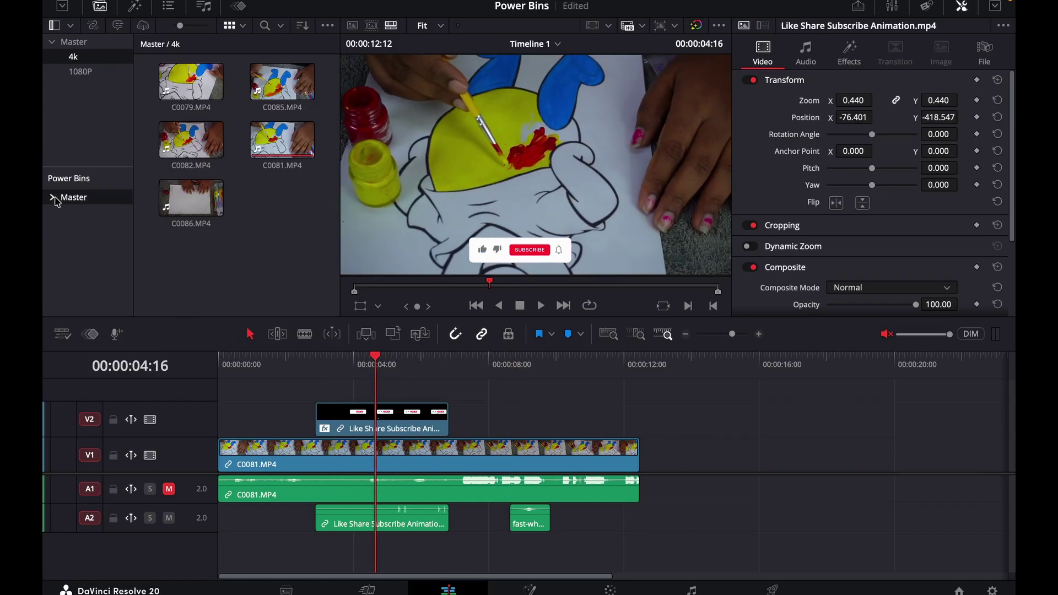
click(52, 197)
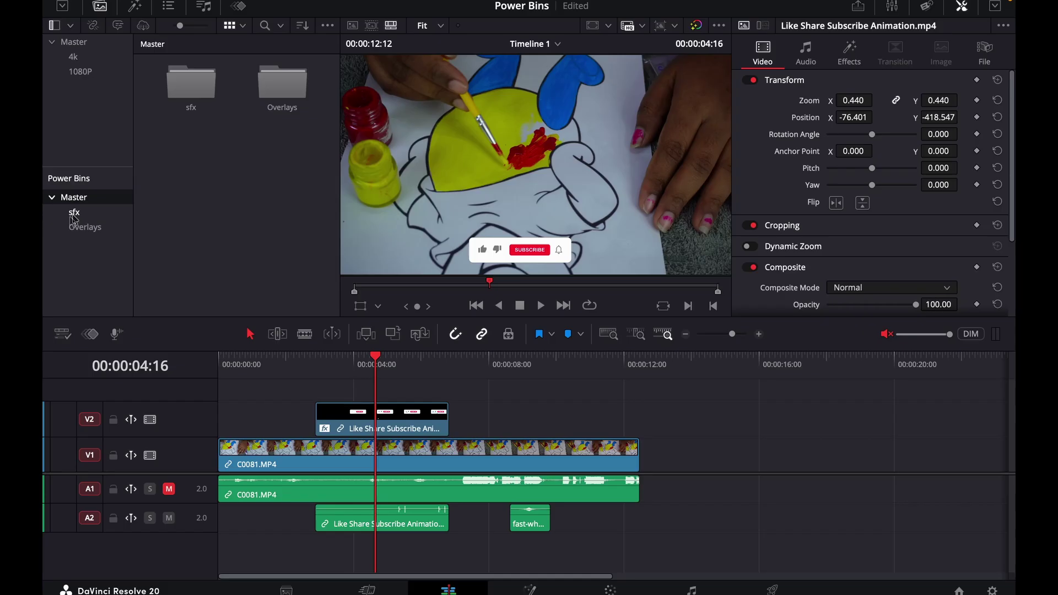
click(85, 227)
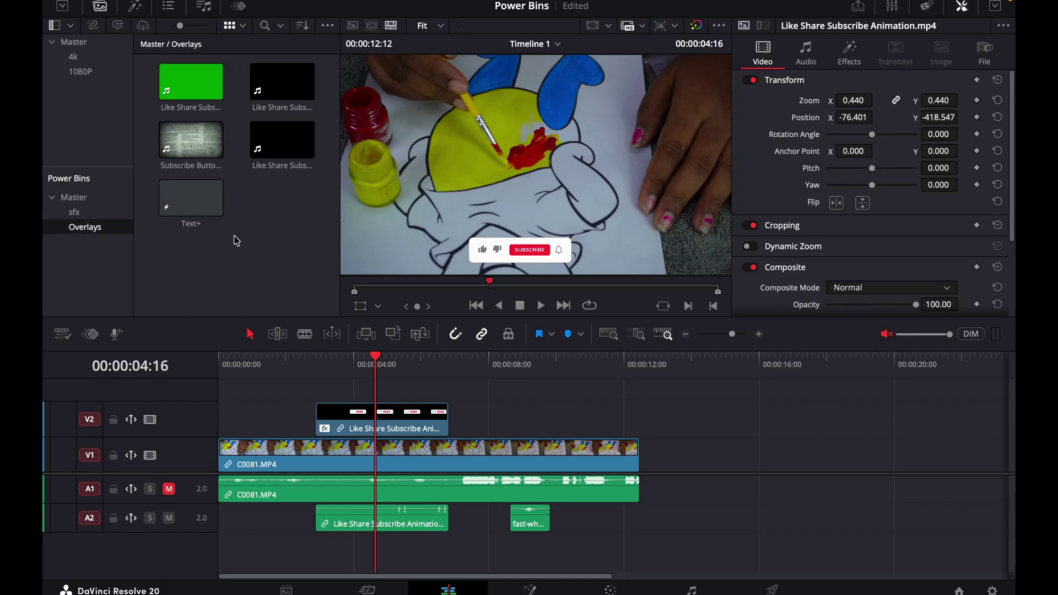
click(300, 266)
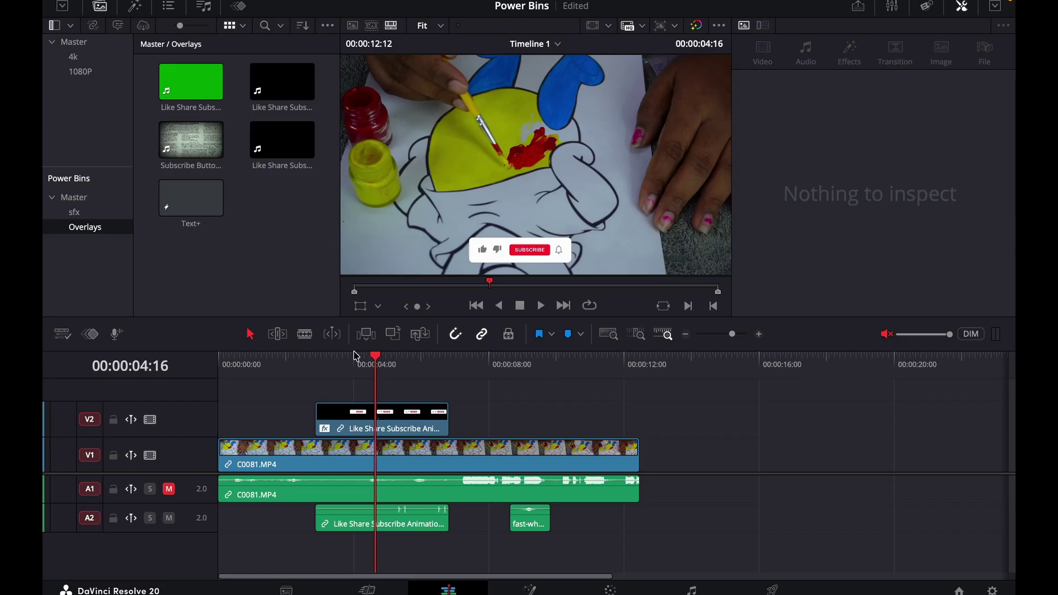
Add a Text+ title reading "Like" on V2 directly after the Like Share Subscribe clip and preview it at about 7:14
click(340, 378)
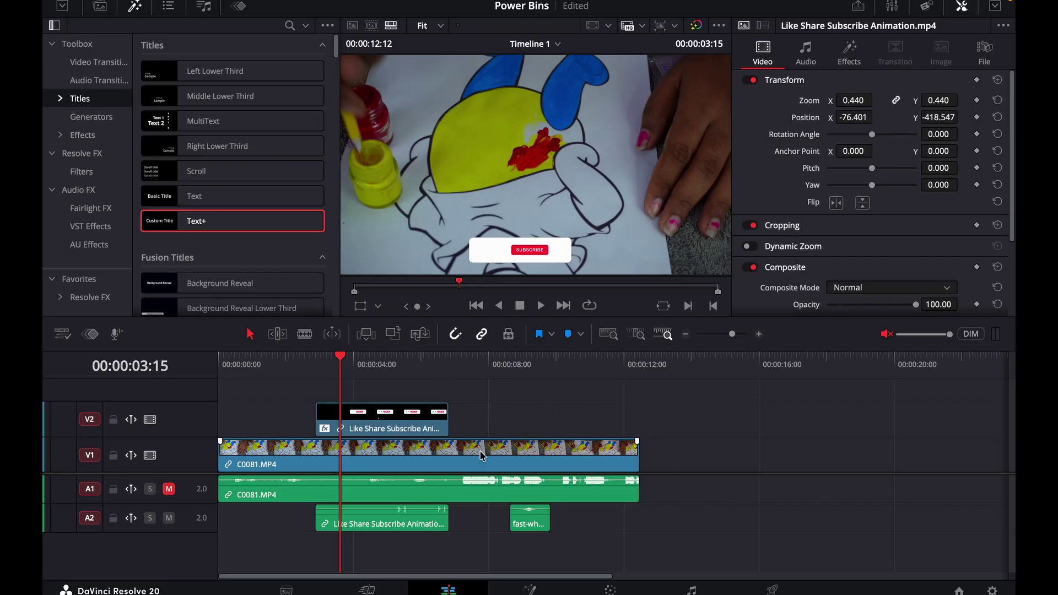
click(408, 432)
drag(197, 220, 637, 421)
click(400, 366)
drag(498, 374, 474, 378)
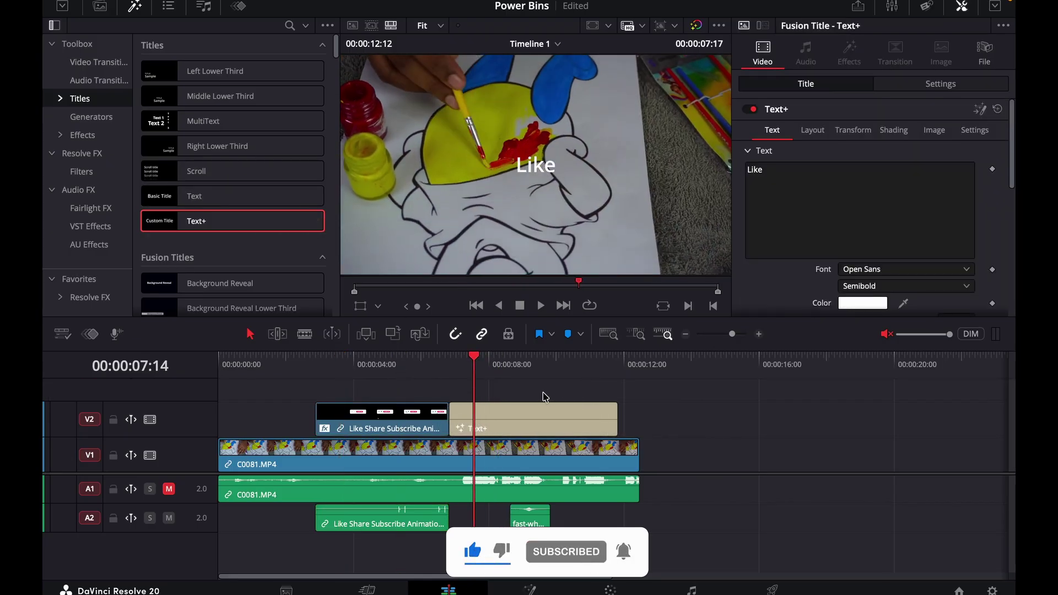
Combine the Like Share Subscribe clip and the Text+ title into a compound clip with the default name and move it to start at about 2 s
drag(642, 416, 430, 407)
right_click(493, 410)
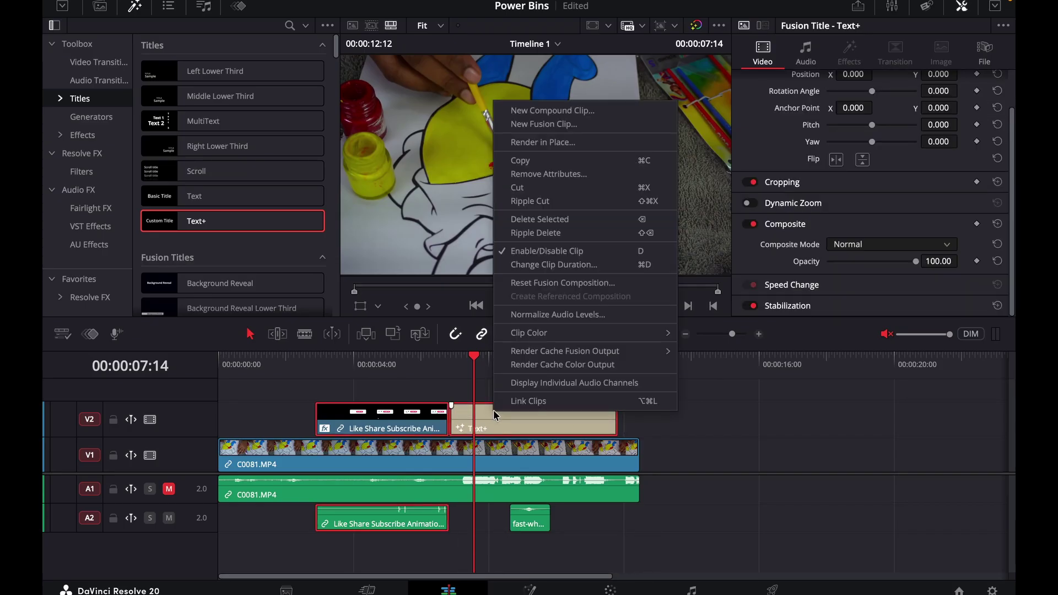
click(553, 110)
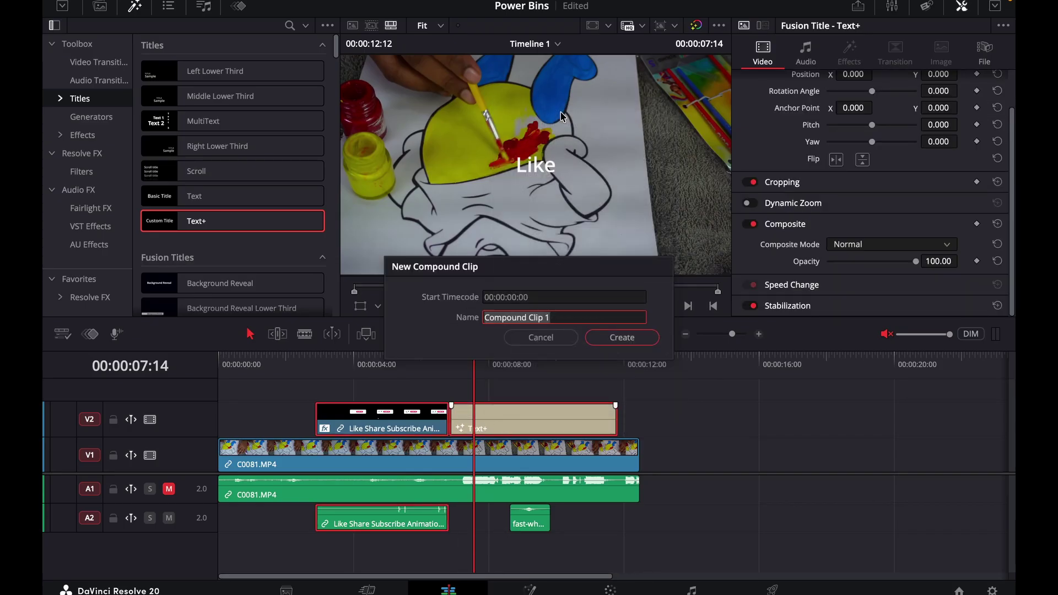
key(Return)
drag(453, 423, 423, 423)
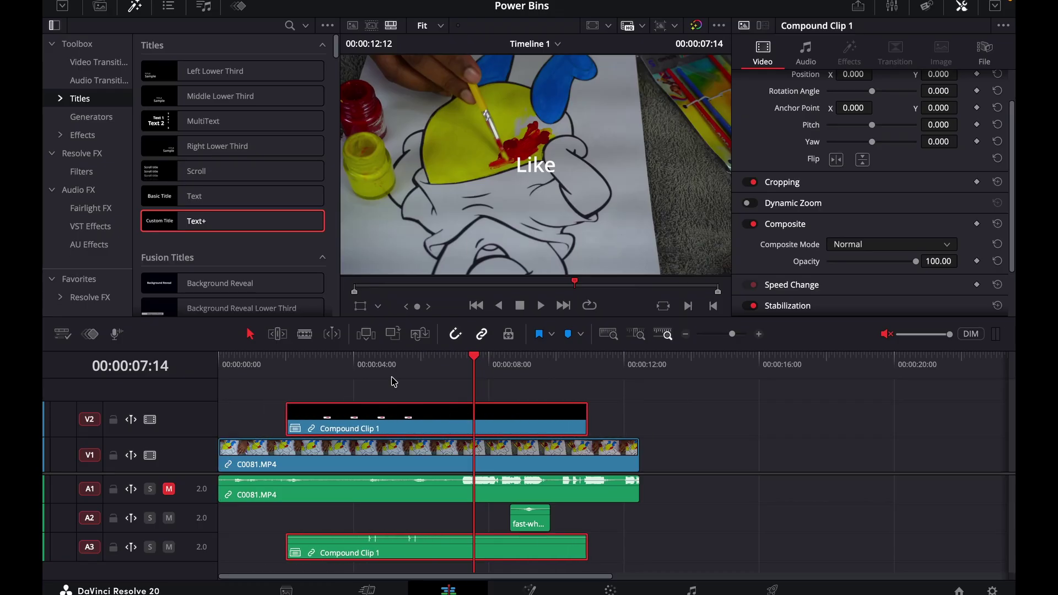
Try to store the compound clip from the timeline in the Overlays power bin
click(102, 8)
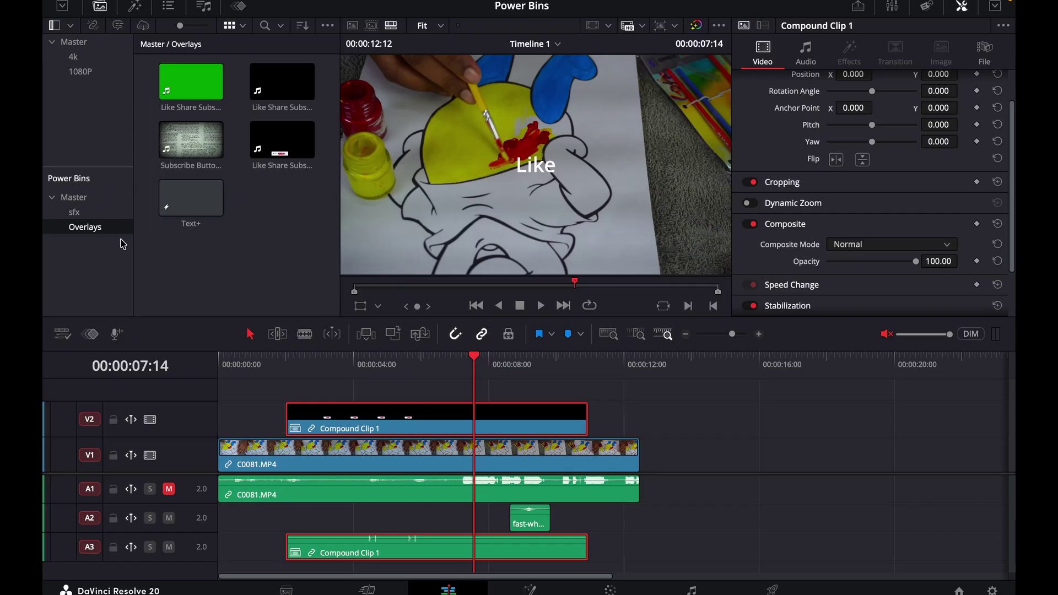
drag(391, 430, 260, 244)
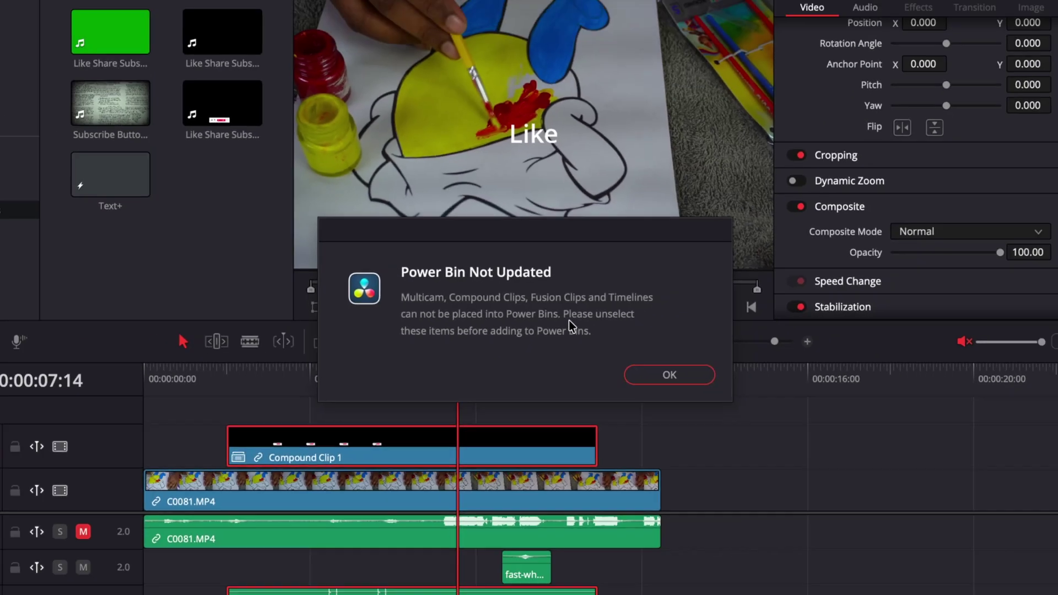
key(Return)
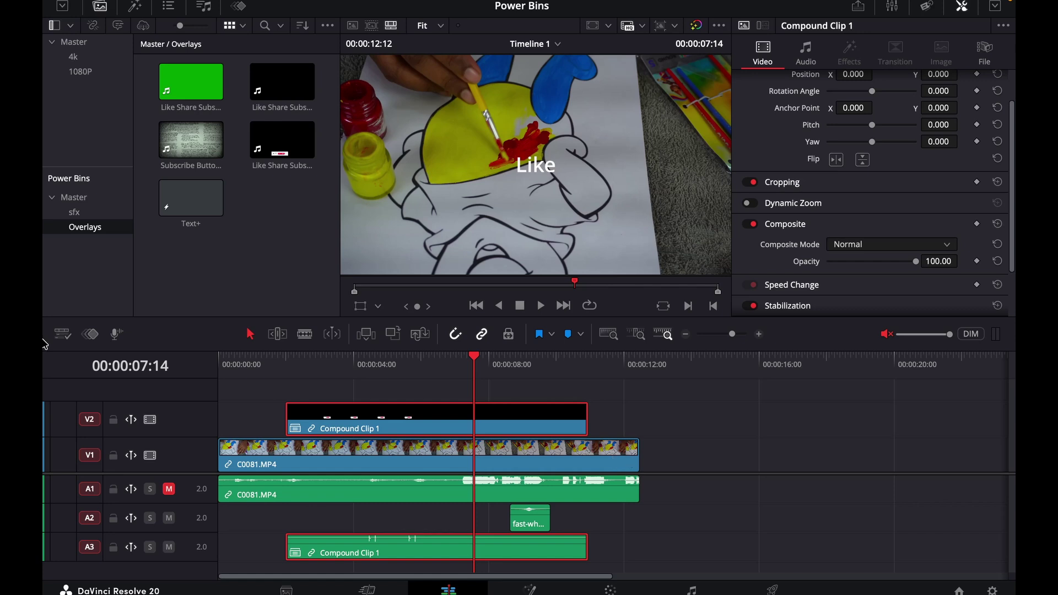
Undo the compound clip's move and its creation, and clear the clip selection
key(super+z)
key(super+z)
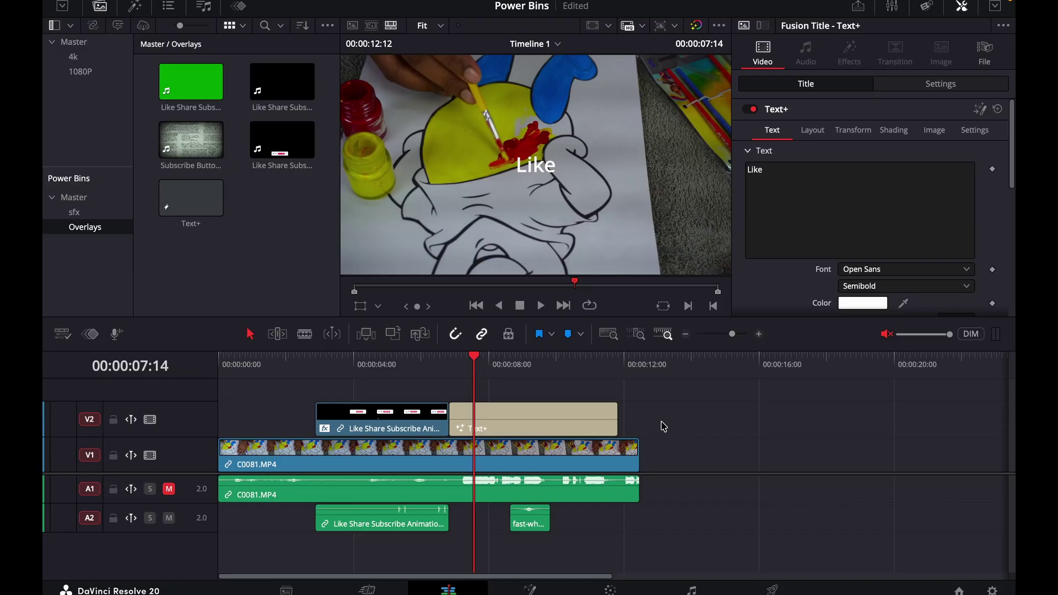
click(405, 424)
click(710, 425)
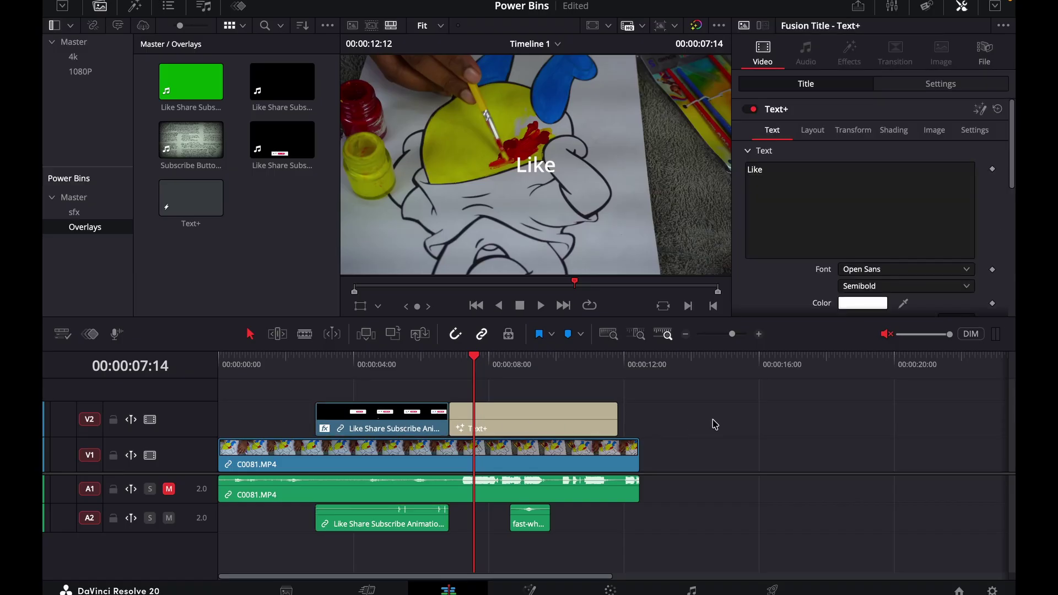